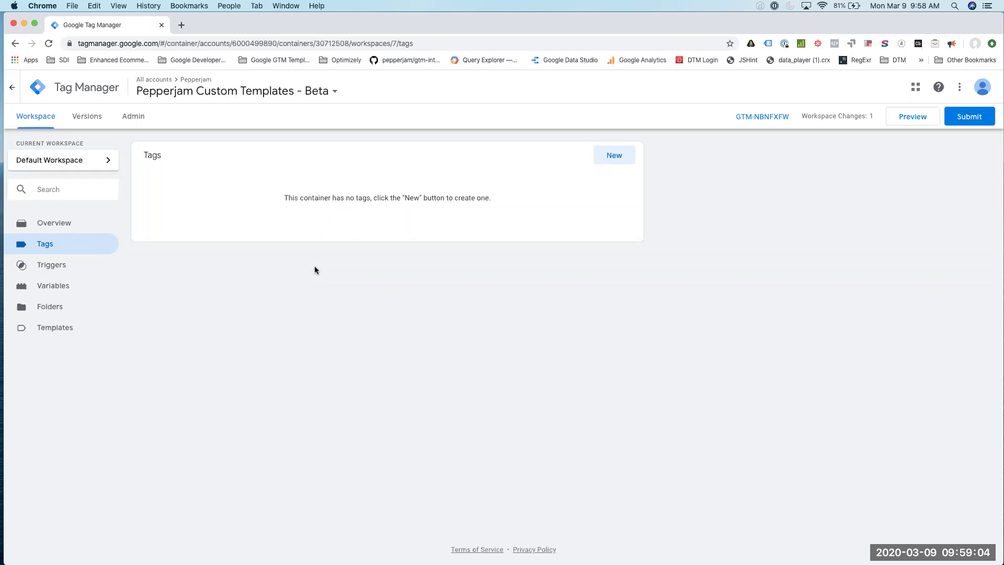
# Step: Load Pepperjam_Template_Beta.json from Downloads as the container file to import from Admin
pyautogui.click(134, 116)
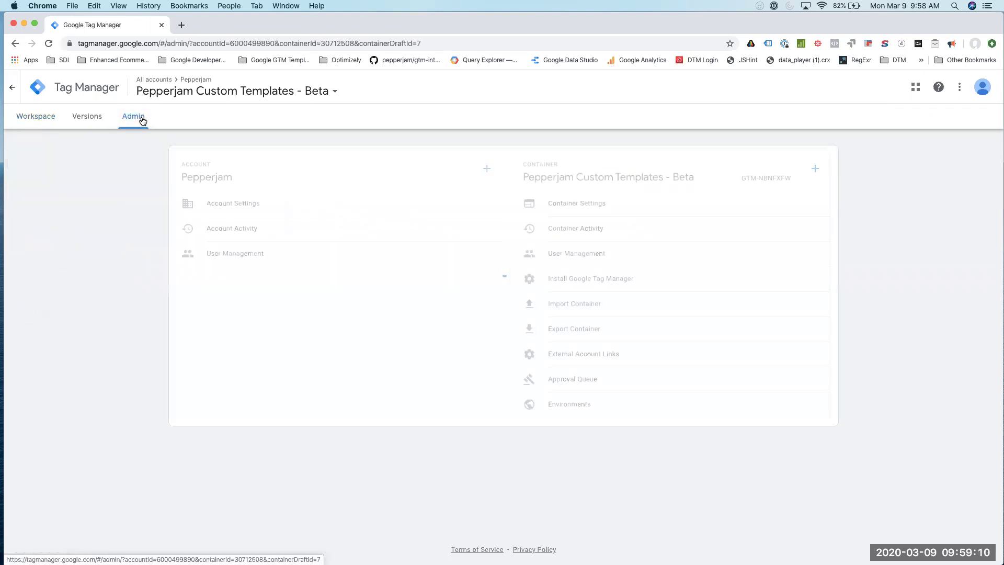
pyautogui.click(614, 312)
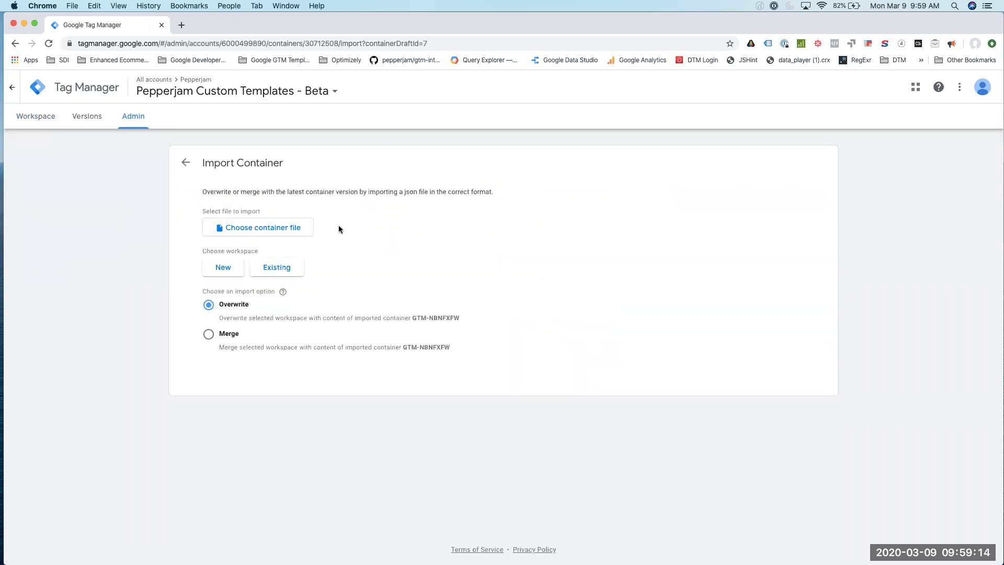
pyautogui.click(281, 234)
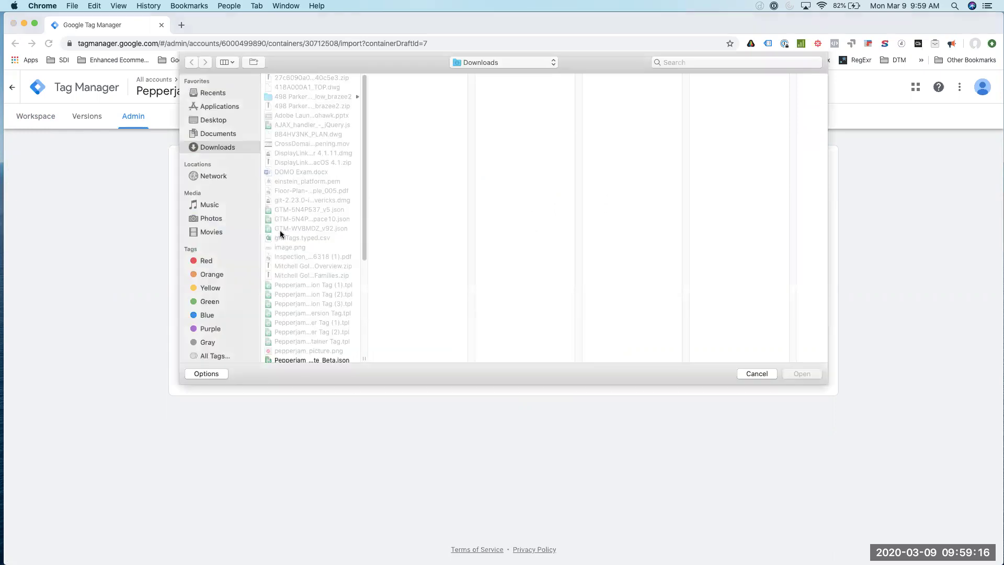
pyautogui.scroll(-5, 303, 240)
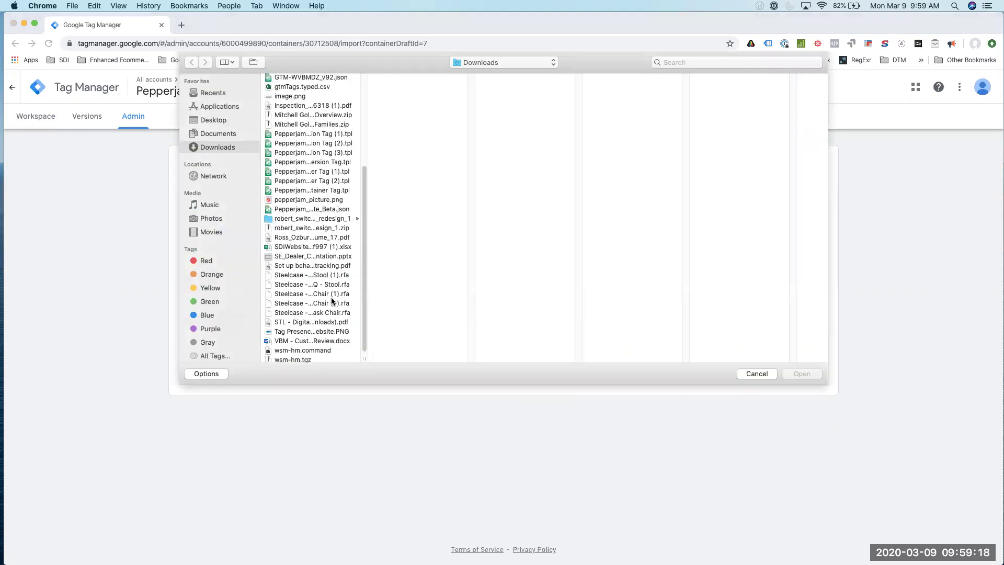
pyautogui.click(327, 217)
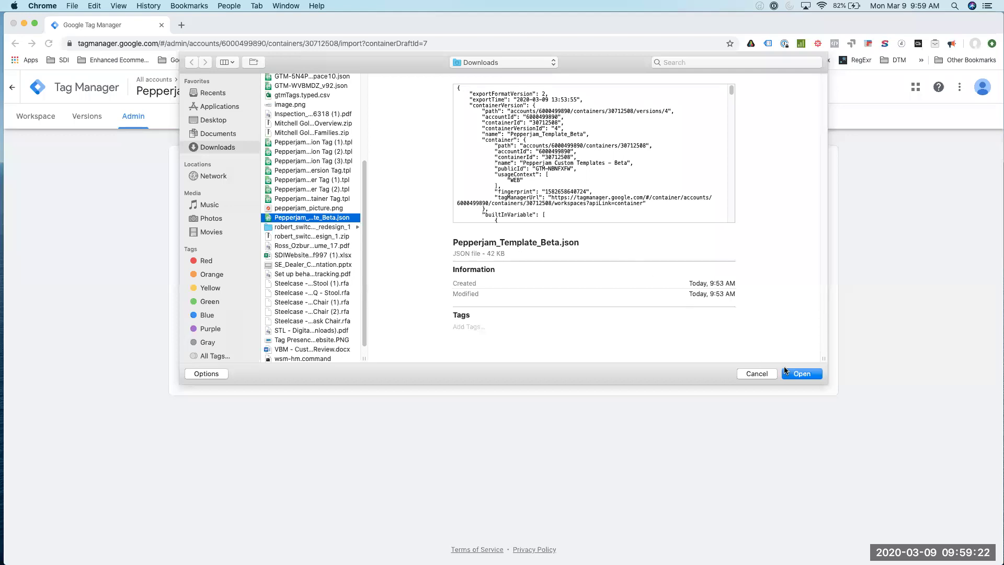
pyautogui.click(802, 373)
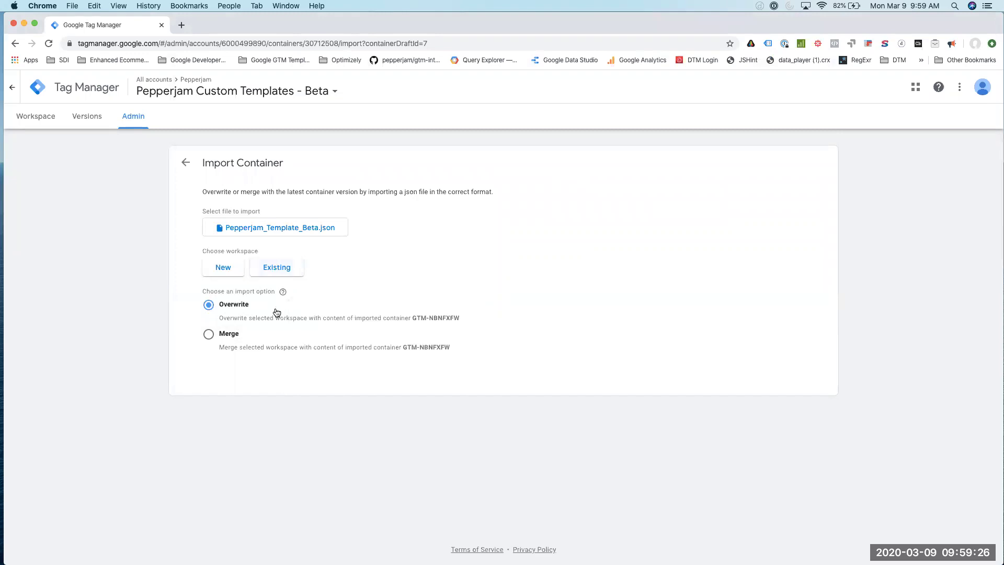
# Step: Create and save workspace 'Pepper Beta Import', described as importing the beta container with the tag template
pyautogui.click(223, 268)
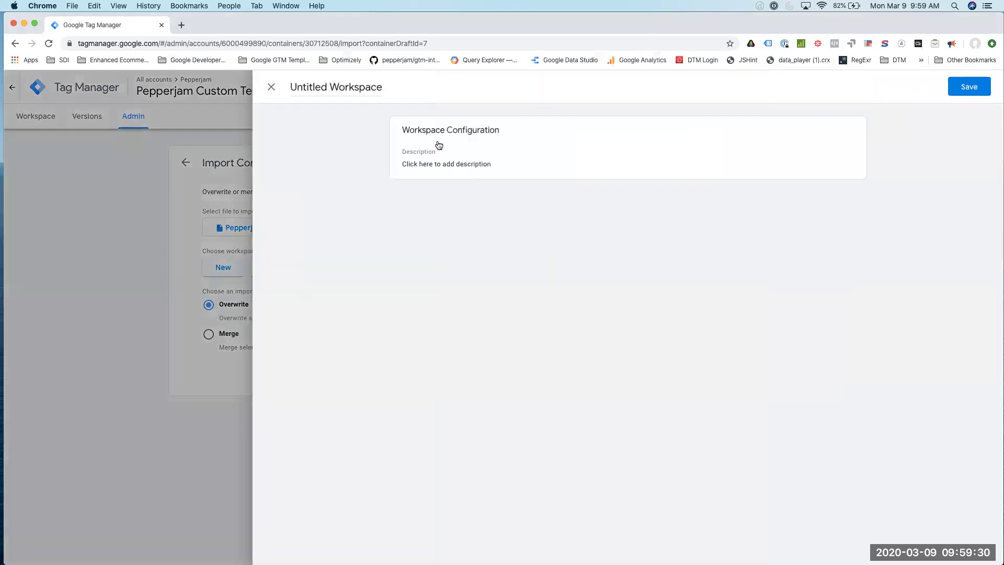
pyautogui.tripleClick(372, 91)
pyautogui.press('BackSpace')
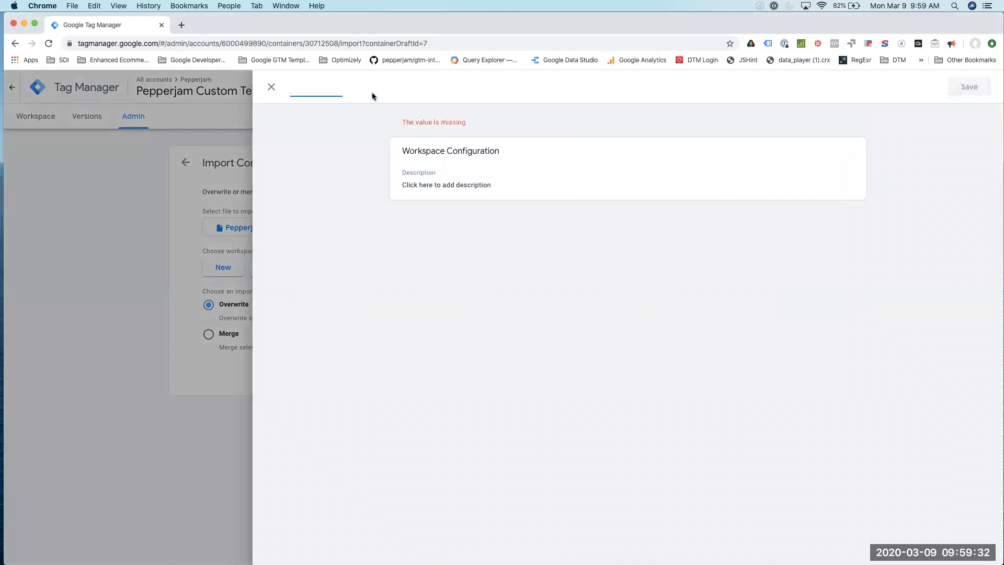
pyautogui.write('Pepper B')
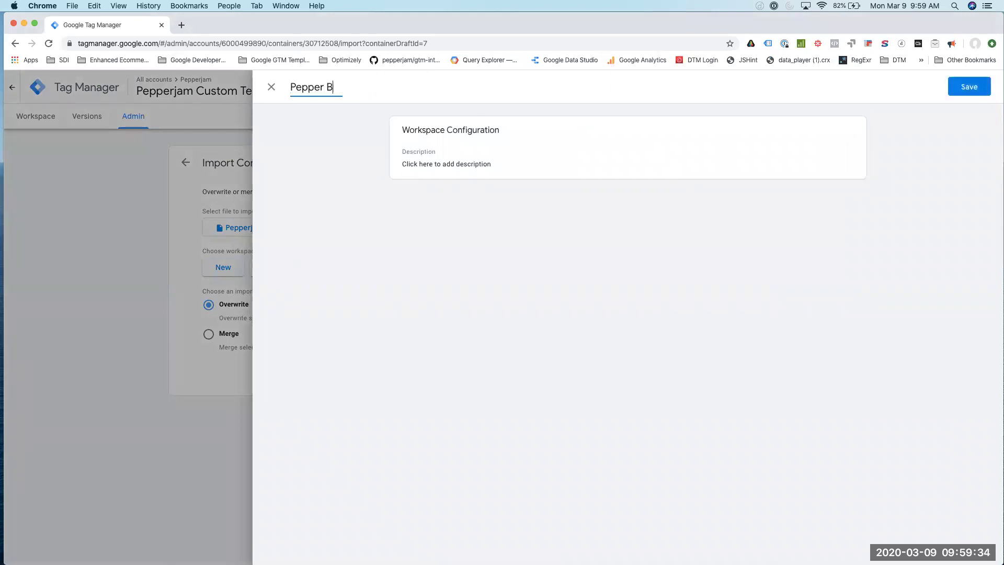
pyautogui.write('eta Import')
pyautogui.click(541, 162)
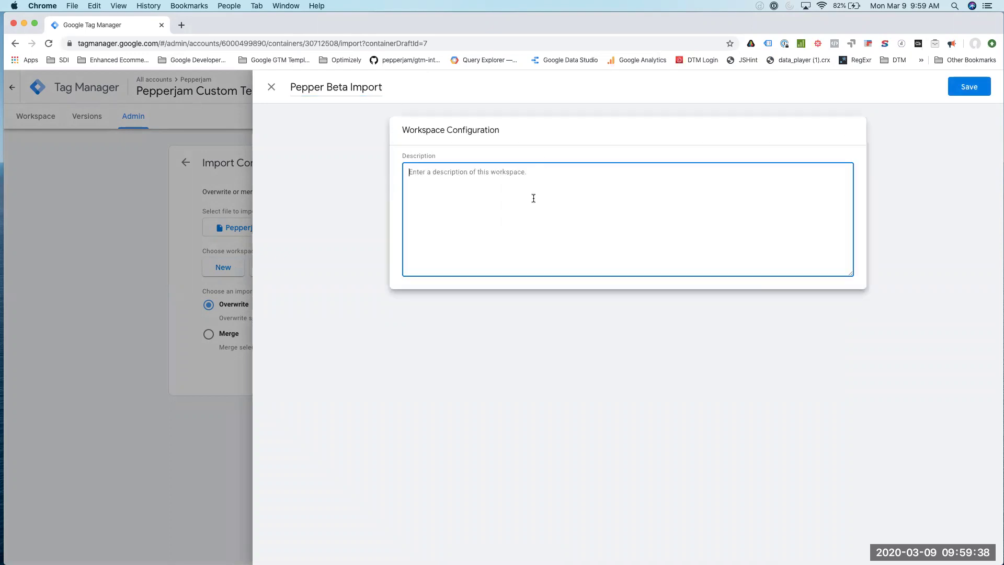
pyautogui.write('Importiung')
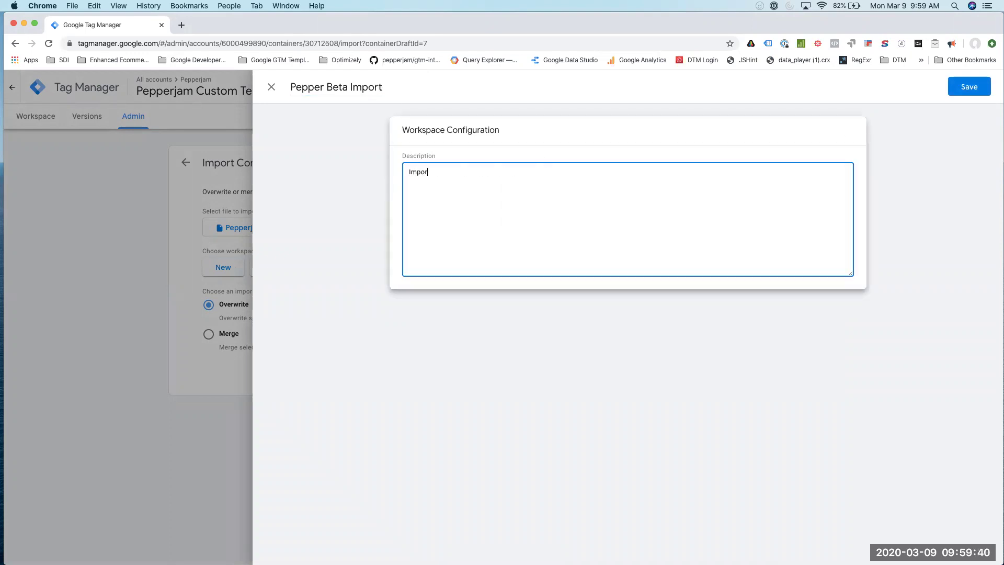
pyautogui.press('BackSpace')
pyautogui.press('BackSpace')
pyautogui.press('BackSpace')
pyautogui.write('ng in the beta container with the tag te')
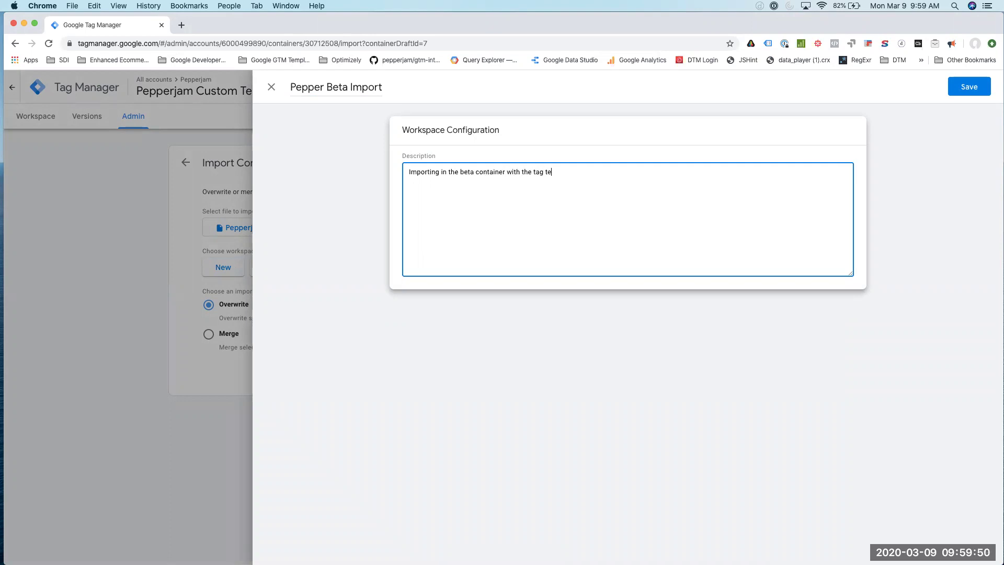
pyautogui.write('mplate')
pyautogui.click(946, 91)
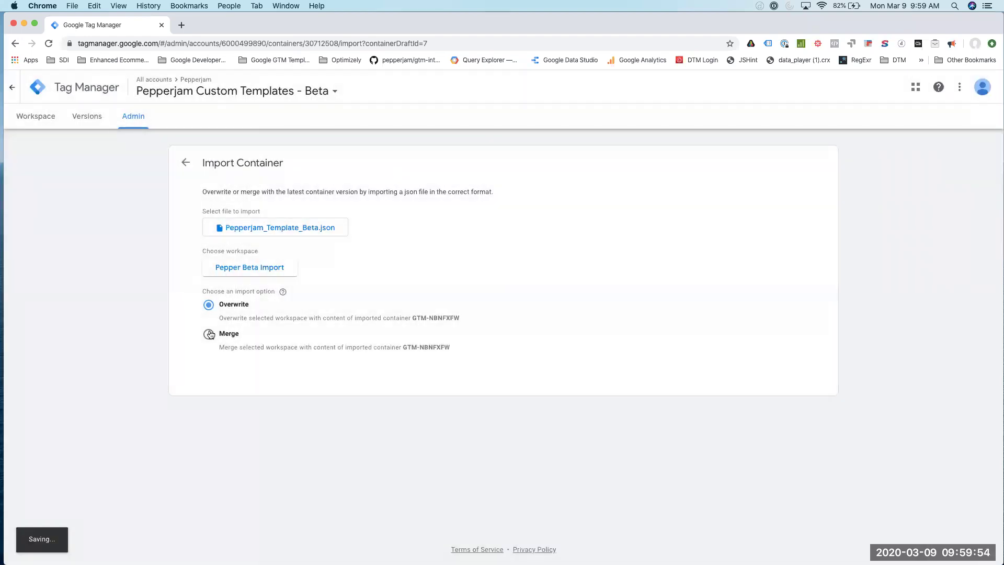
# Step: Confirm a Merge import that renames conflicting tags, triggers and variables
pyautogui.click(212, 334)
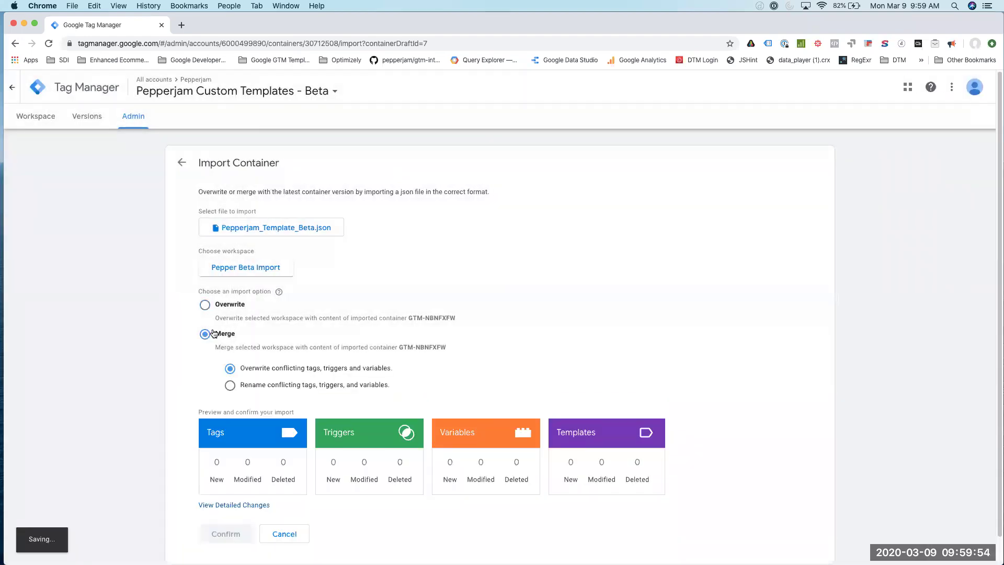
pyautogui.click(231, 387)
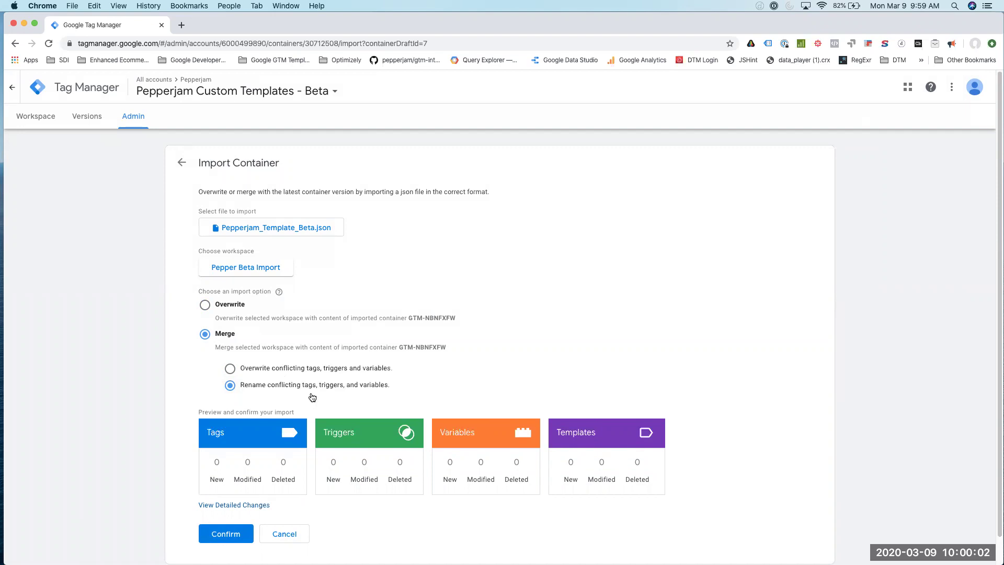
pyautogui.click(235, 534)
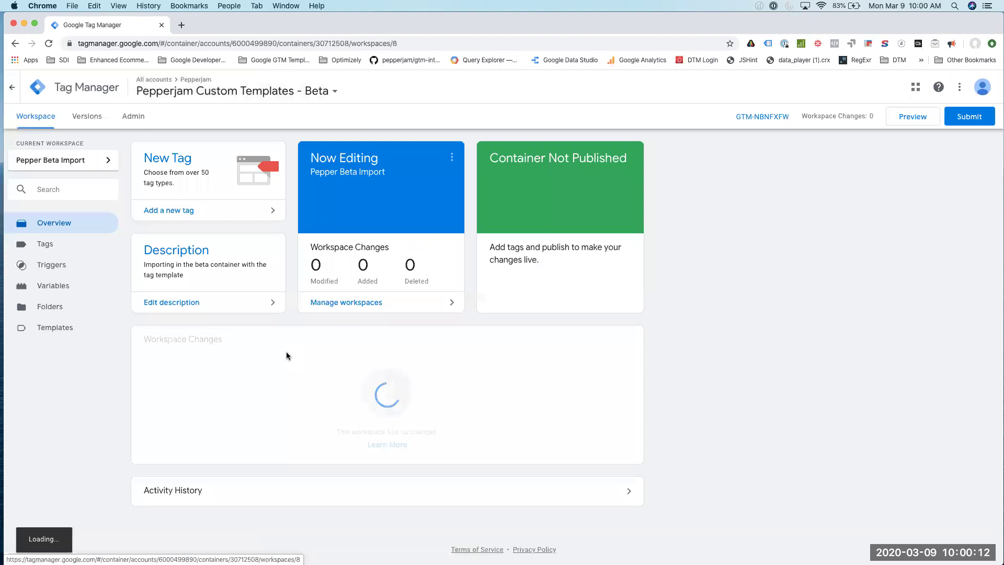
# Step: Check the workspace's Tags, workspace list and Templates to confirm the Pepperjam Tag template arrived
pyautogui.click(78, 244)
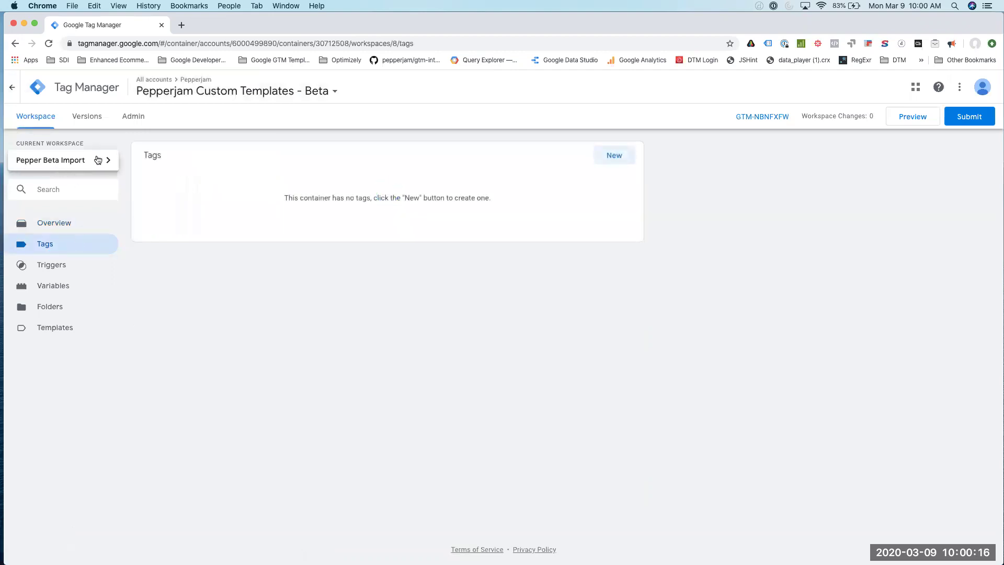
pyautogui.click(58, 164)
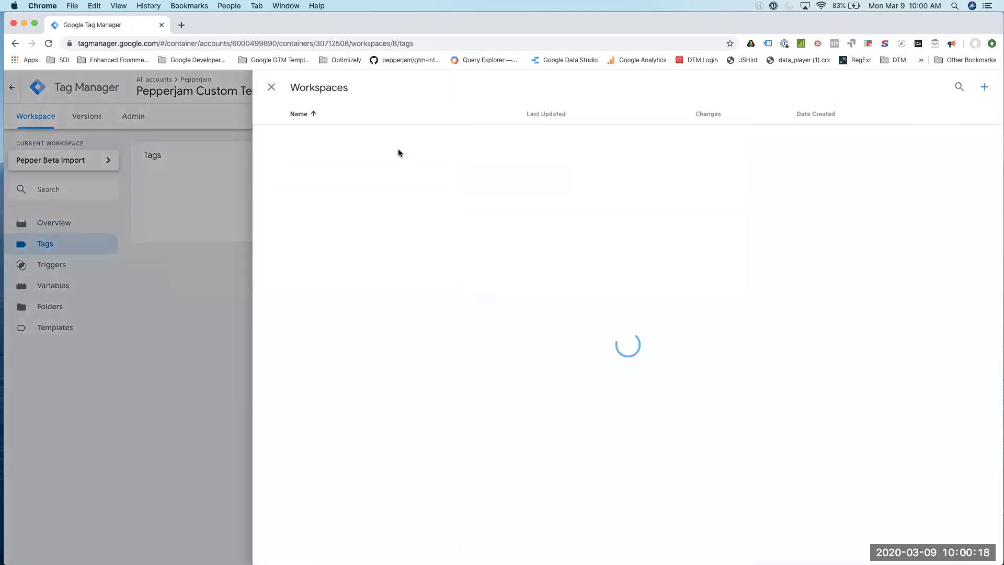
pyautogui.click(74, 180)
pyautogui.click(88, 326)
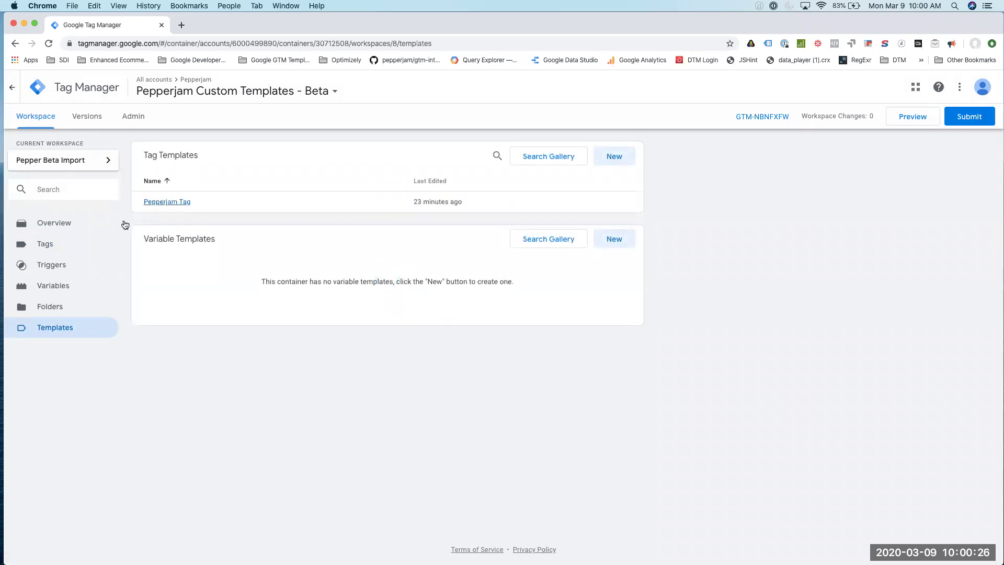
pyautogui.click(48, 245)
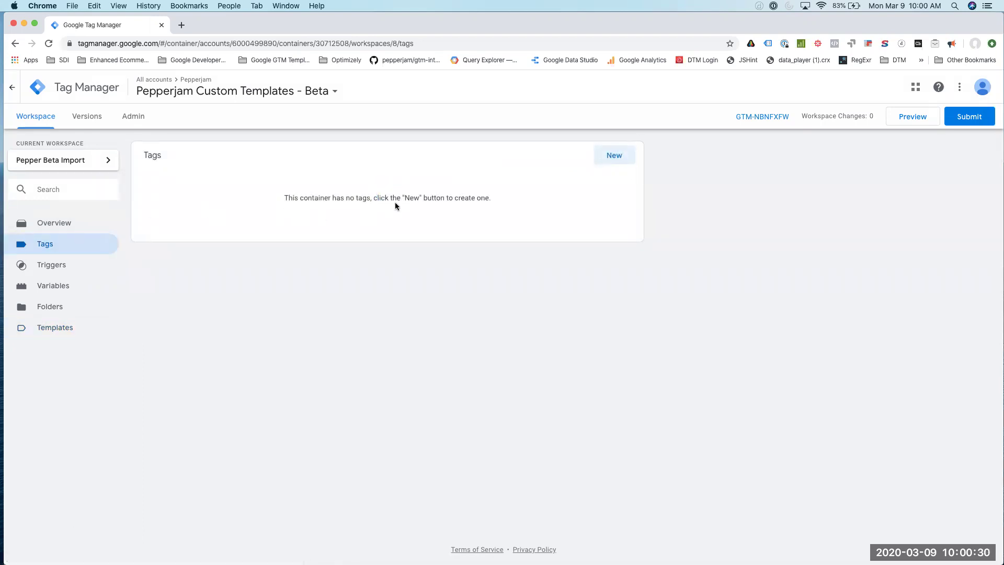
# Step: Create a Pepperjam Tag named 'Pepperjam Container' firing on the All Pages trigger
pyautogui.click(627, 156)
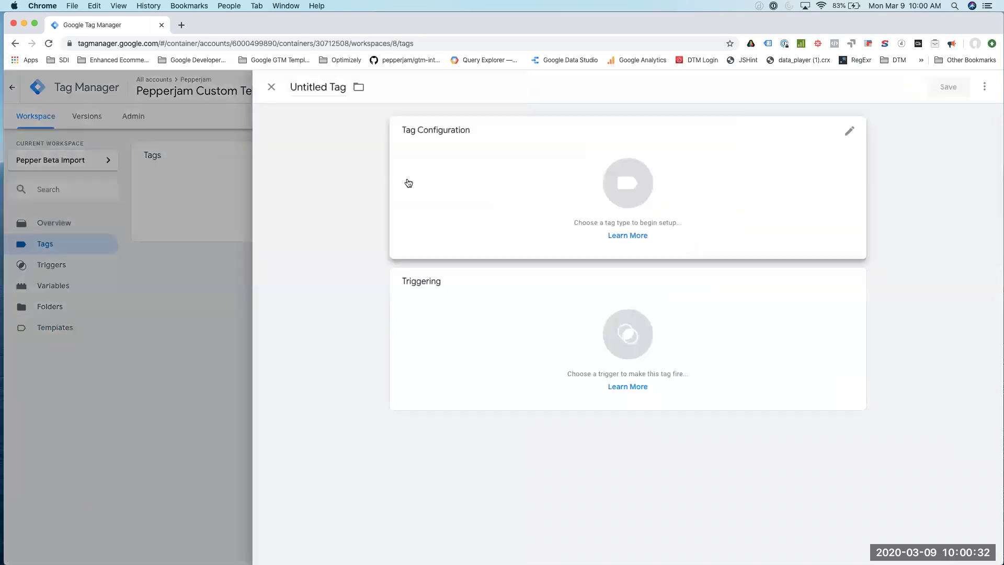
pyautogui.click(517, 170)
pyautogui.scroll(-5, 826, 299)
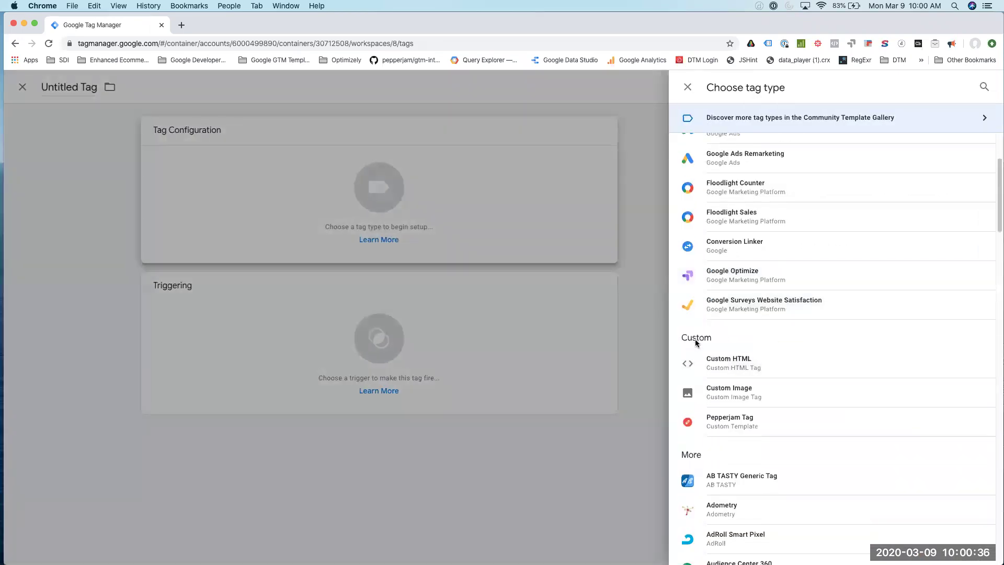
pyautogui.click(729, 421)
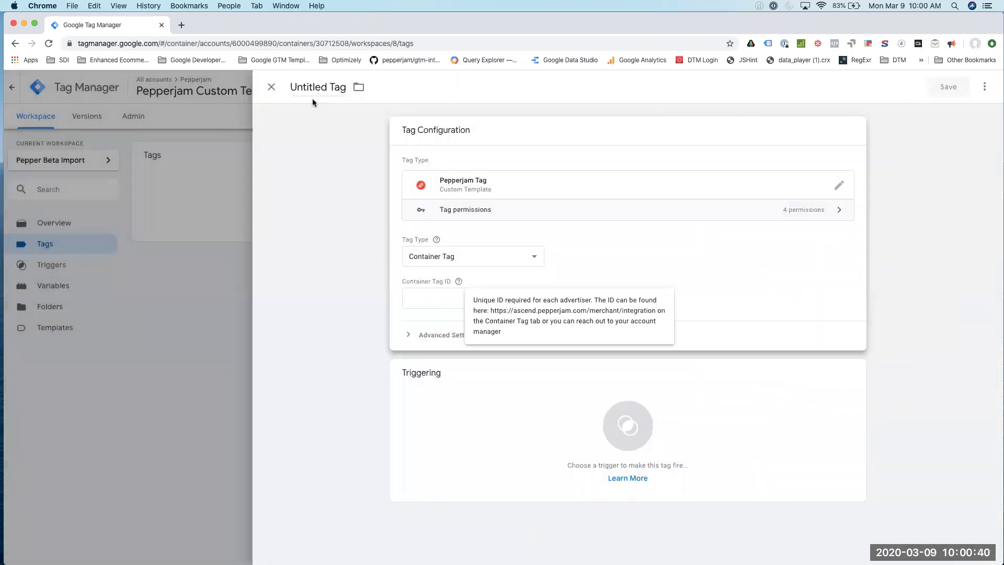
pyautogui.click(311, 87)
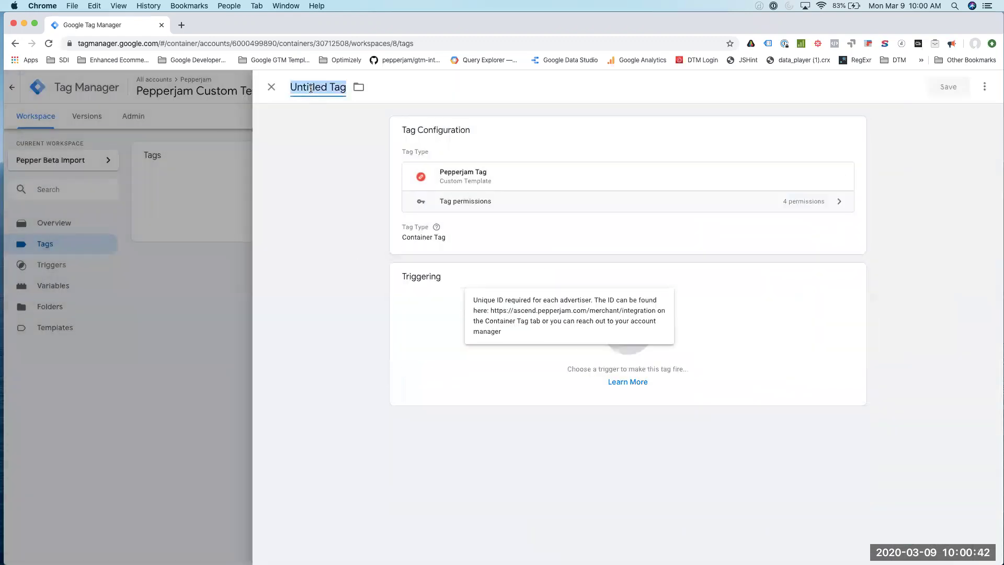
pyautogui.write('Pepperjam')
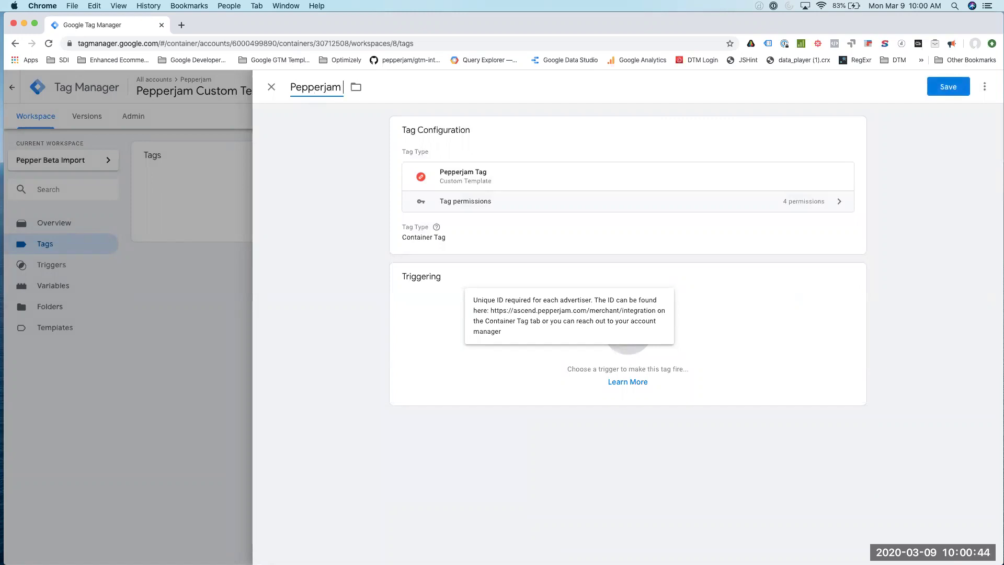
pyautogui.write(' Container')
pyautogui.click(441, 335)
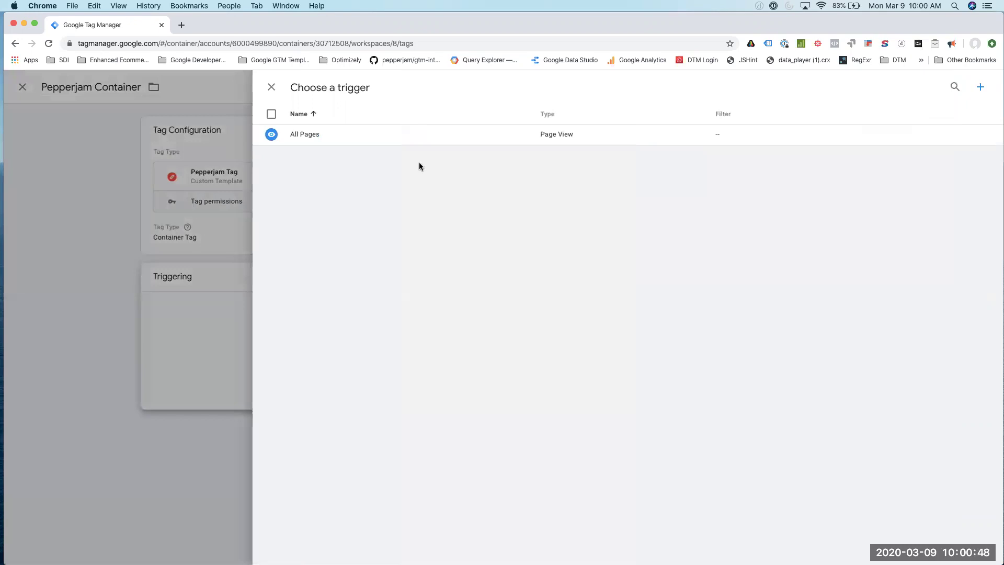
pyautogui.click(432, 142)
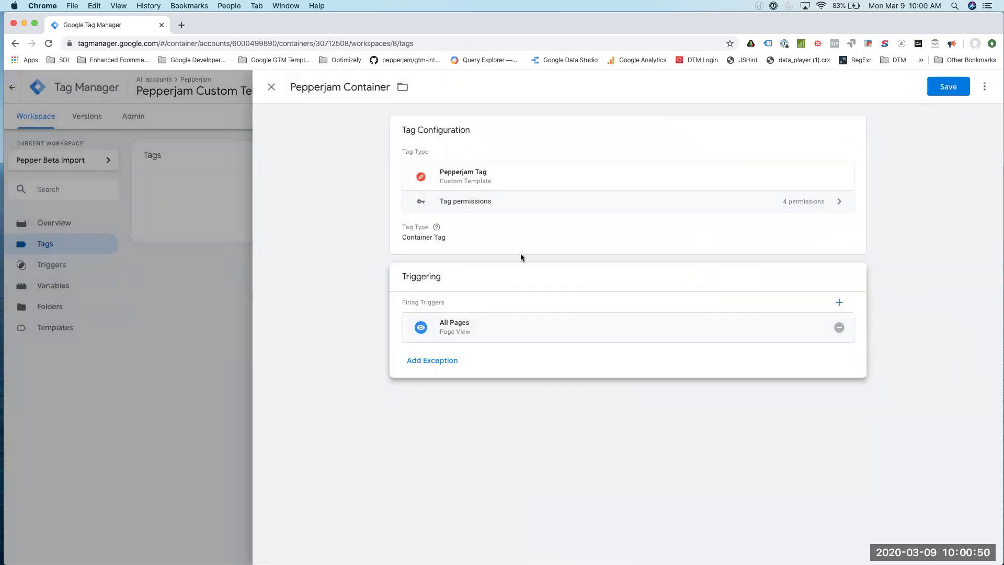
# Step: Paste the advertiser's Container Tag ID into the tag and save it
pyautogui.click(544, 238)
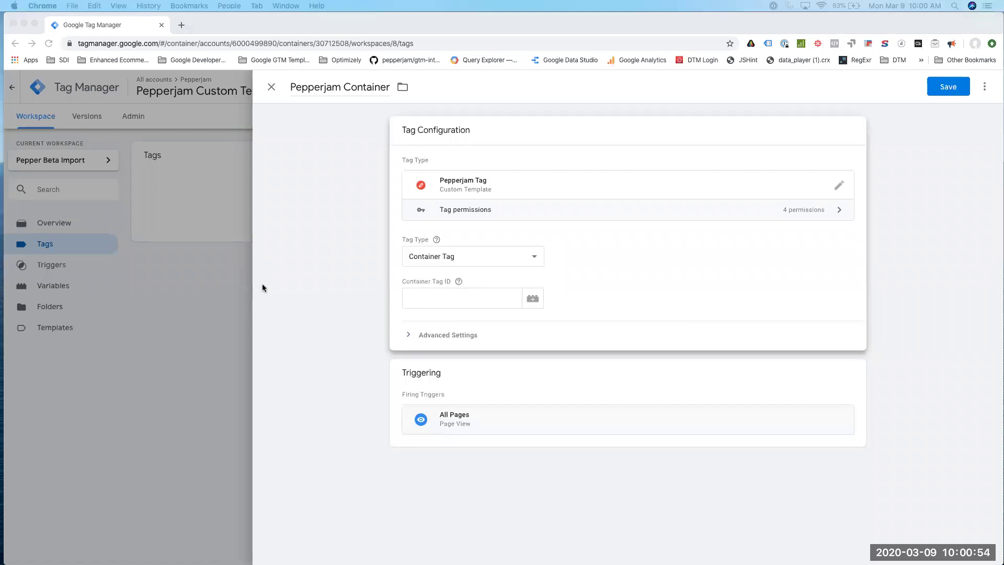
pyautogui.click(459, 281)
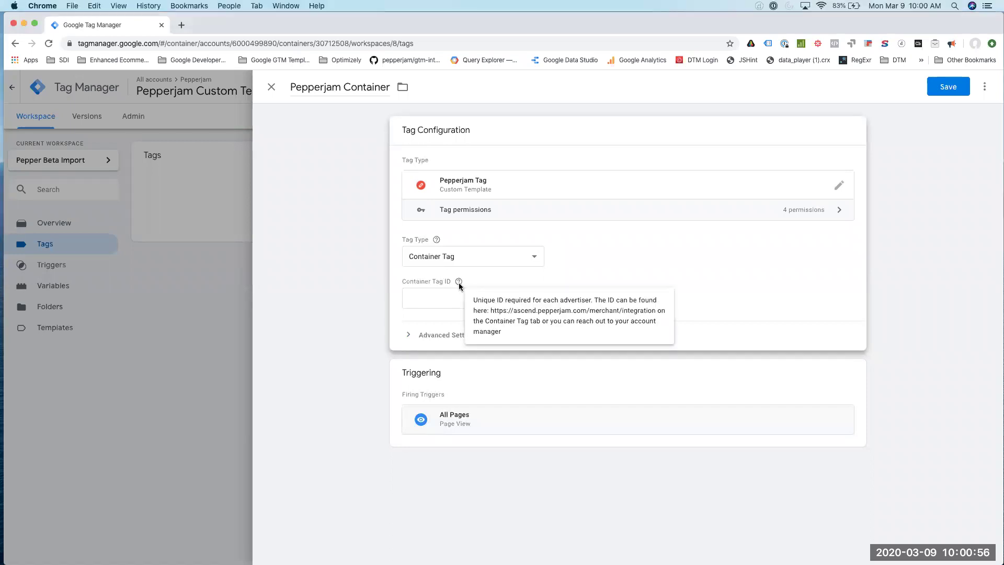
pyautogui.moveTo(459, 282)
pyautogui.click(442, 298)
pyautogui.press('super+v')
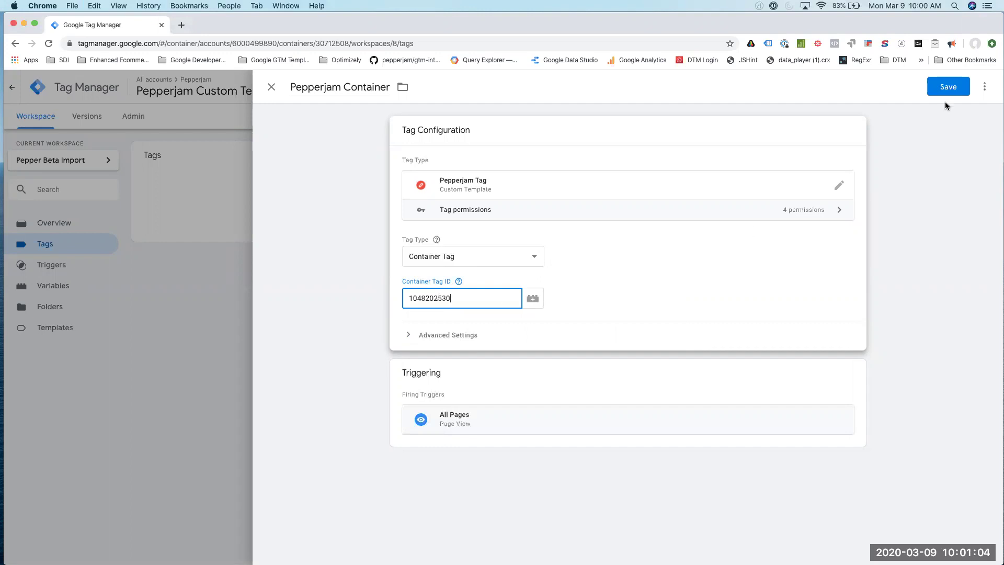
pyautogui.click(949, 88)
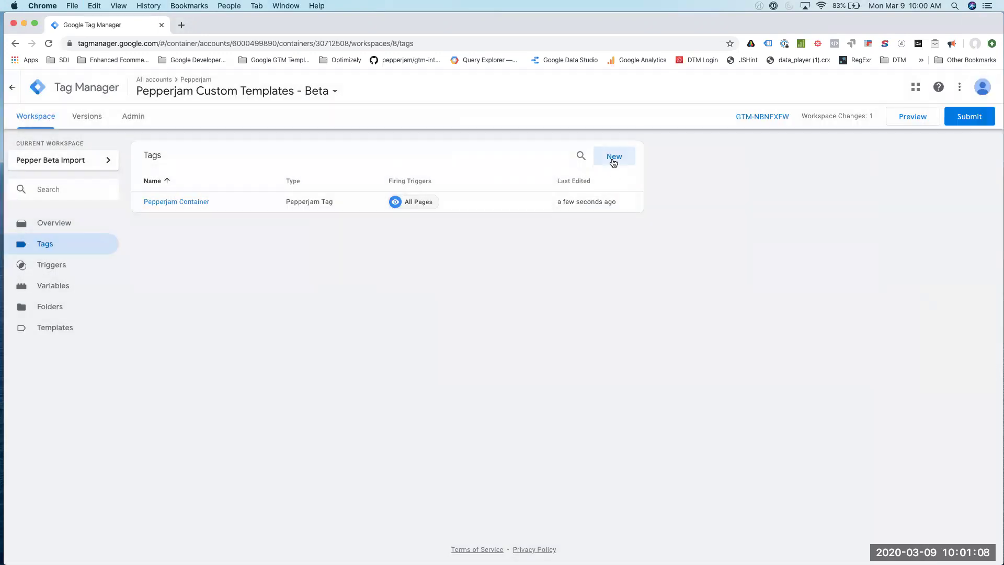
# Step: Create a new Pepperjam Tag set to Conversion Tag with Program ID 7862
pyautogui.click(613, 162)
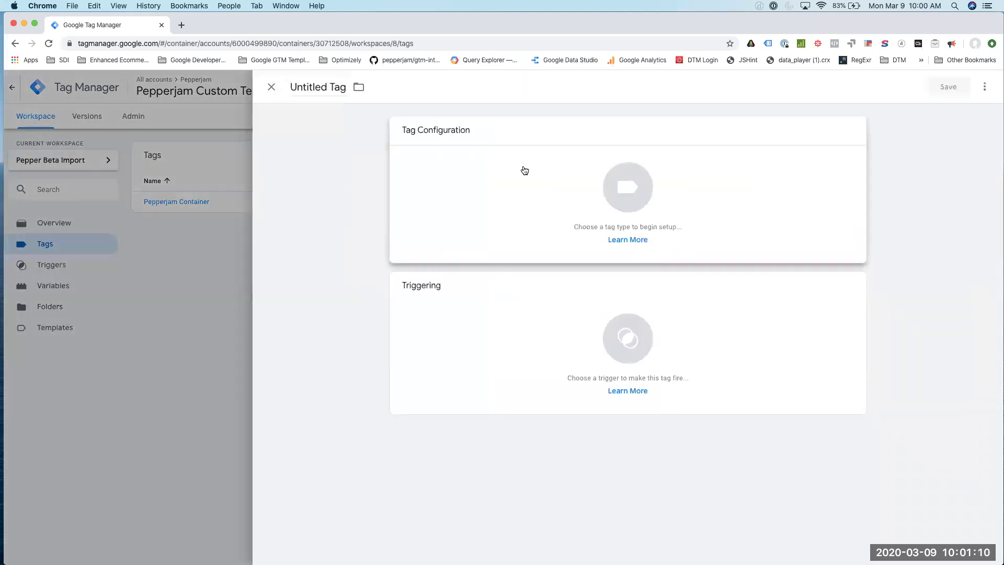
pyautogui.click(523, 168)
pyautogui.scroll(-3, 816, 330)
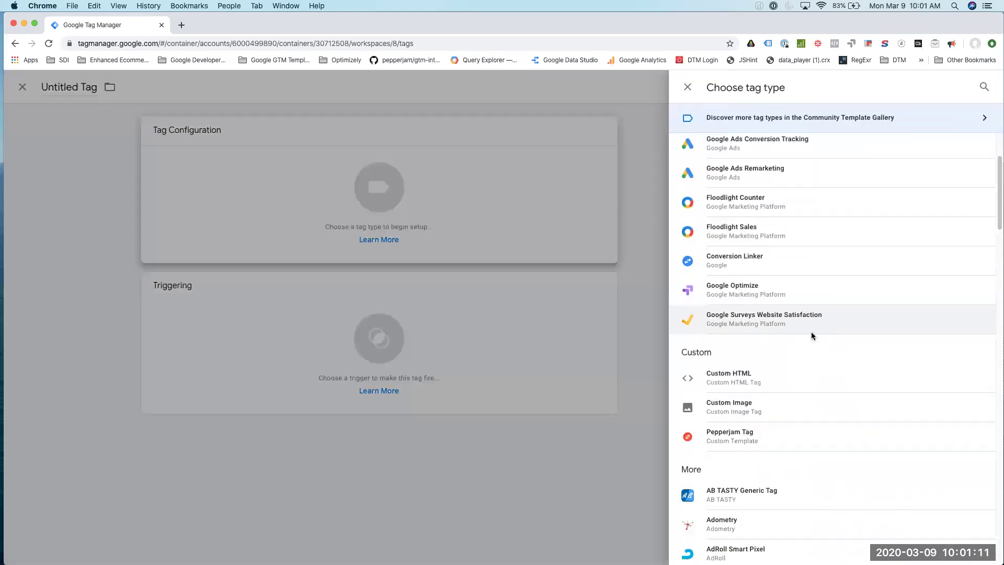
pyautogui.click(752, 442)
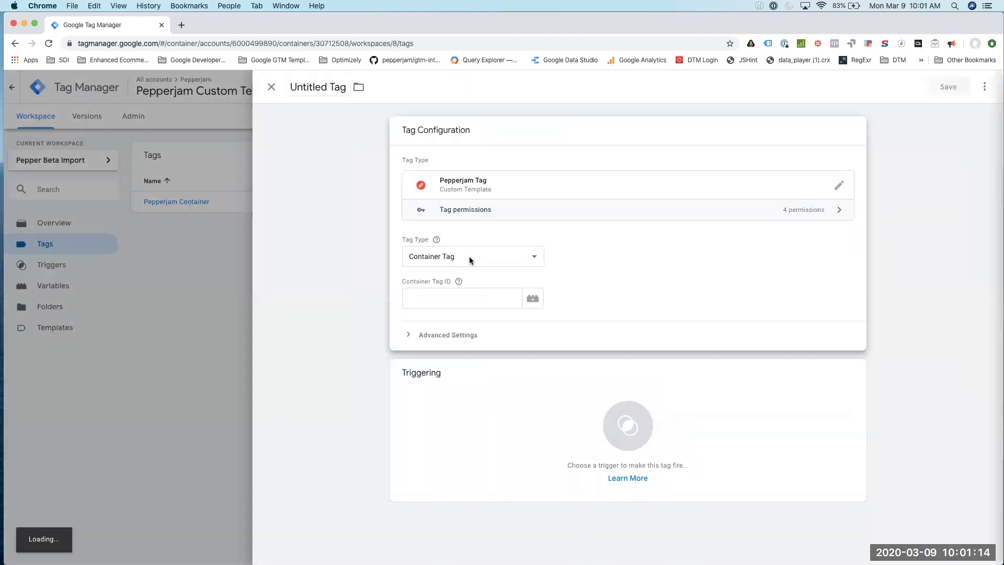
pyautogui.click(469, 256)
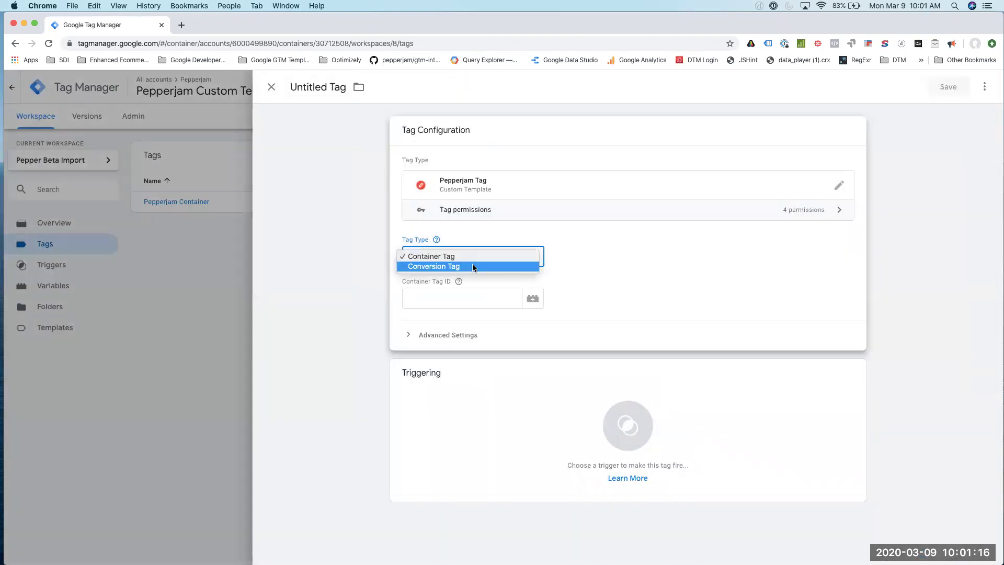
pyautogui.click(474, 267)
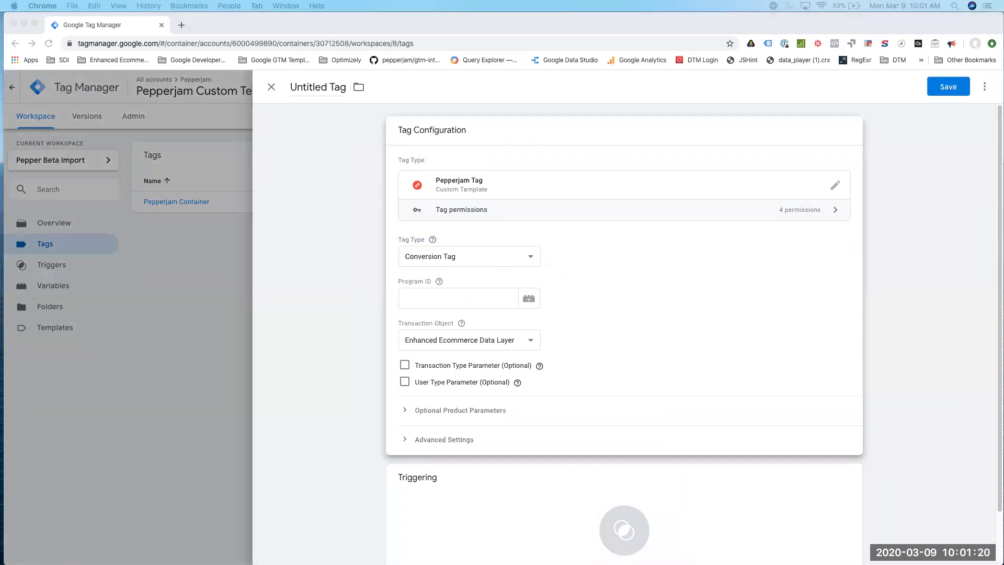
pyautogui.click(420, 295)
pyautogui.click(428, 304)
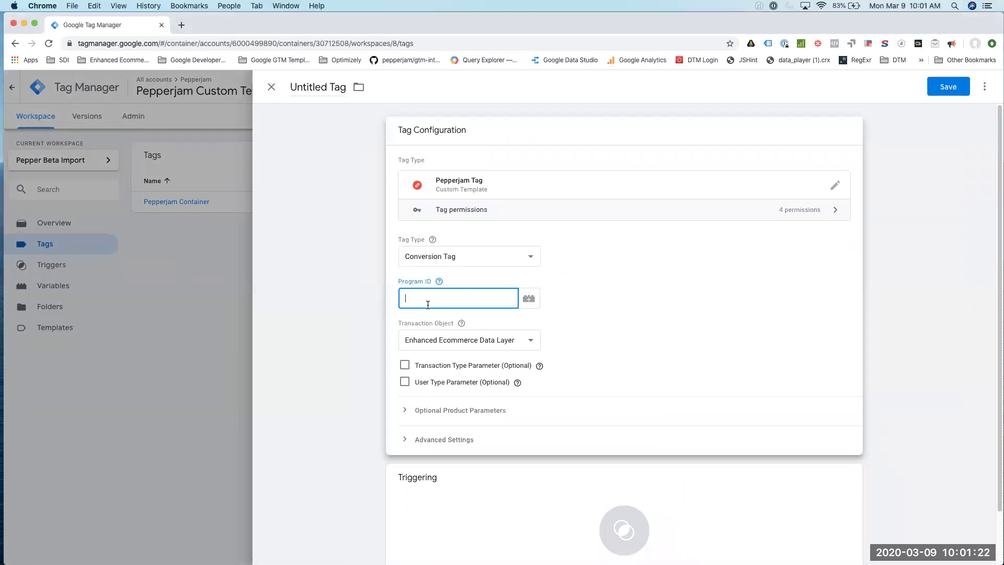
pyautogui.write('7862')
pyautogui.click(439, 281)
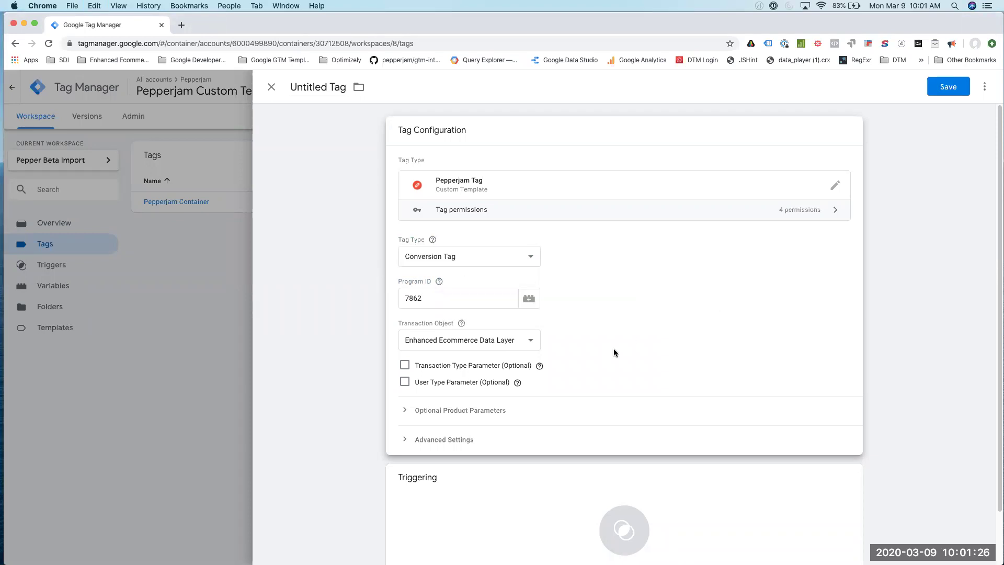
# Step: Set the Transaction Object to User Defined Variable
pyautogui.scroll(-1, 614, 353)
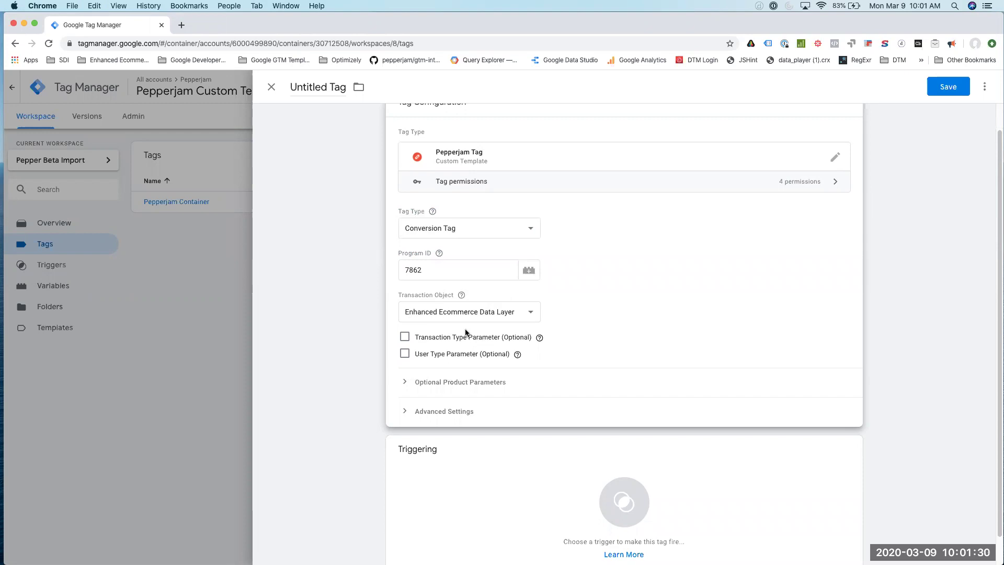
pyautogui.click(495, 313)
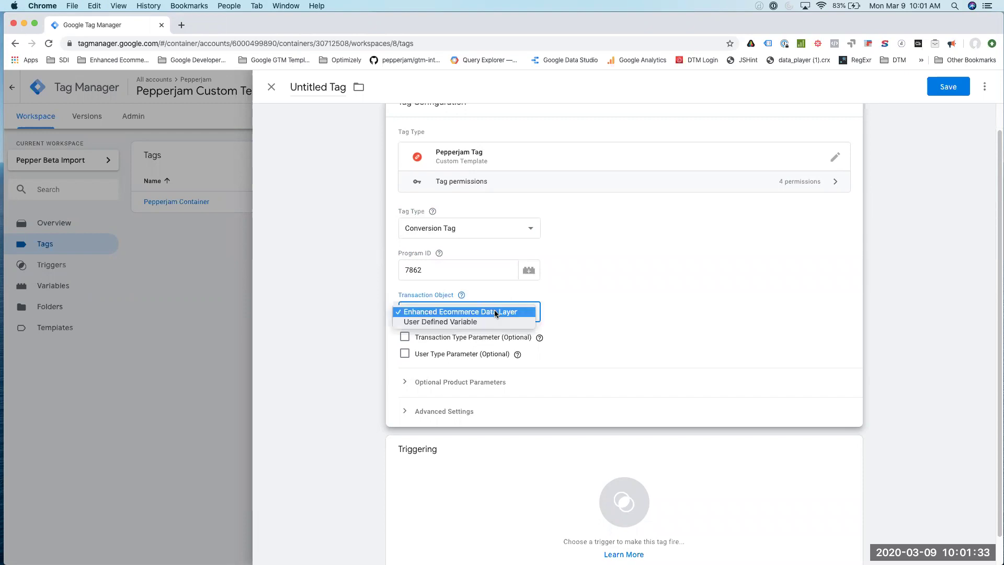
pyautogui.click(591, 309)
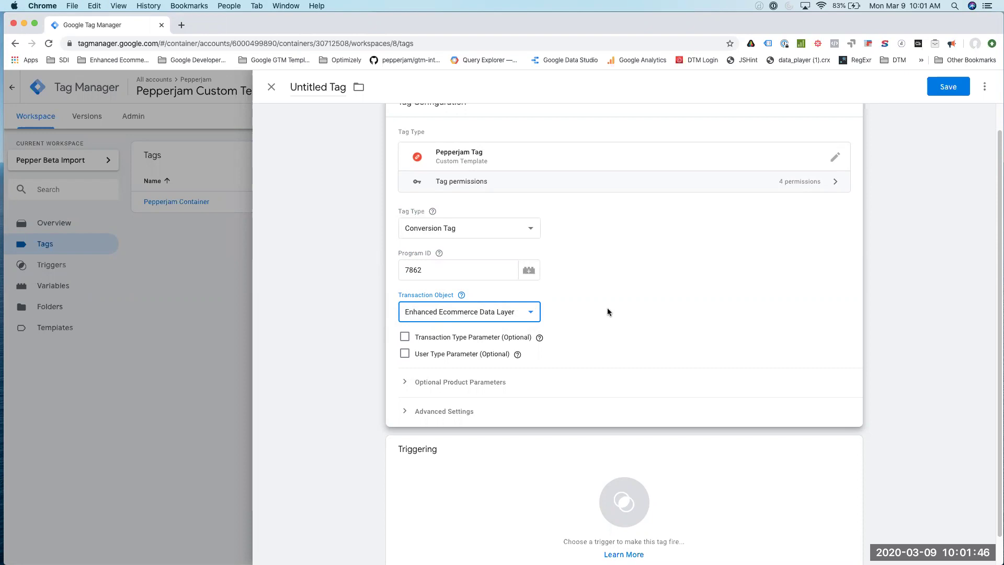
pyautogui.click(517, 311)
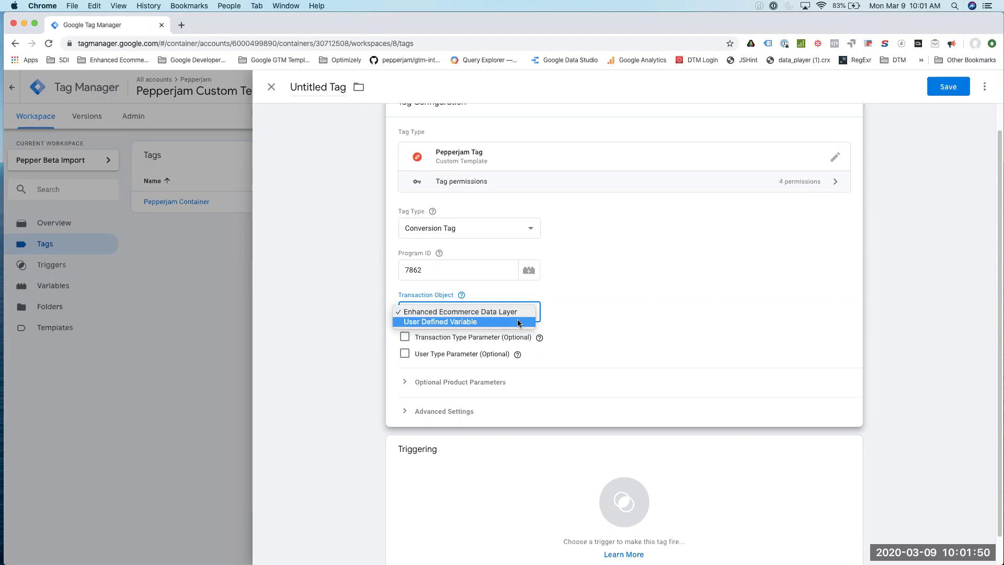
pyautogui.click(517, 322)
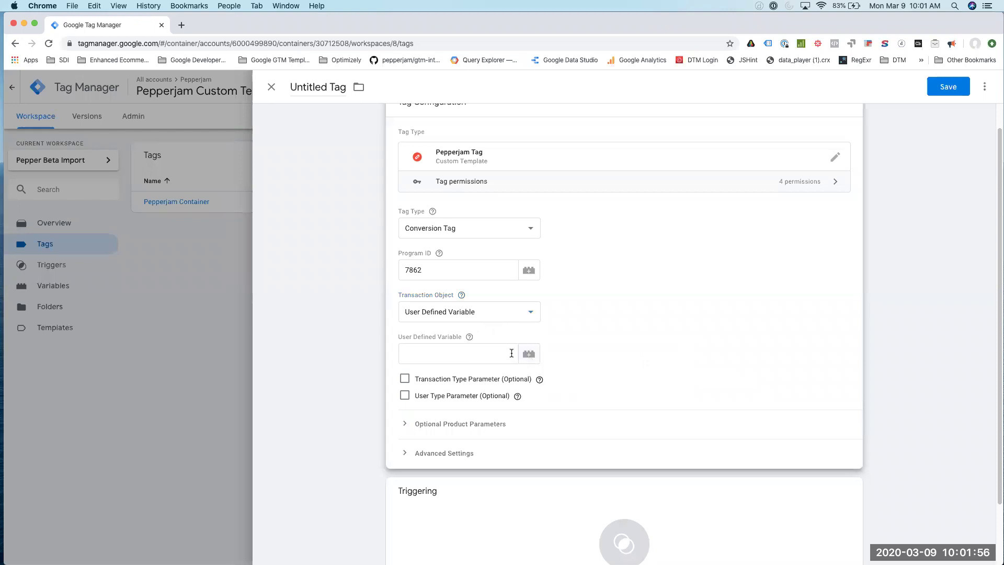
pyautogui.click(529, 355)
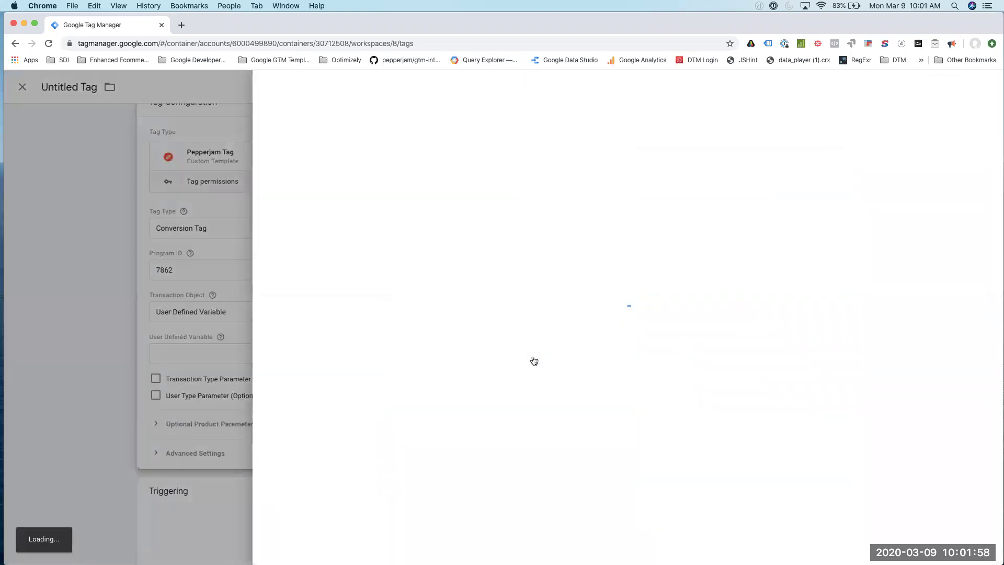
pyautogui.click(199, 353)
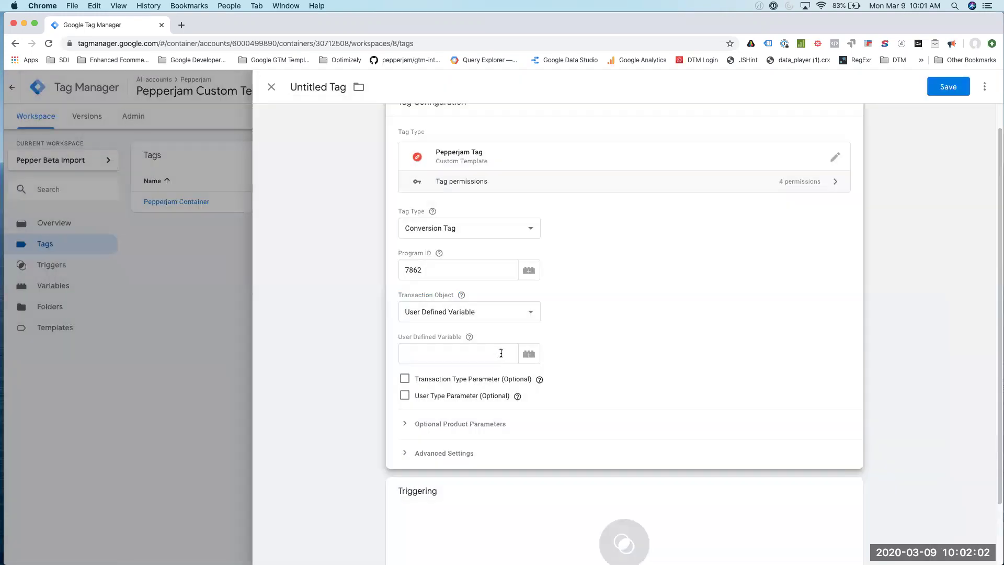
# Step: Add a new Custom JavaScript variable from the tag's variable picker
pyautogui.click(529, 354)
pyautogui.click(985, 88)
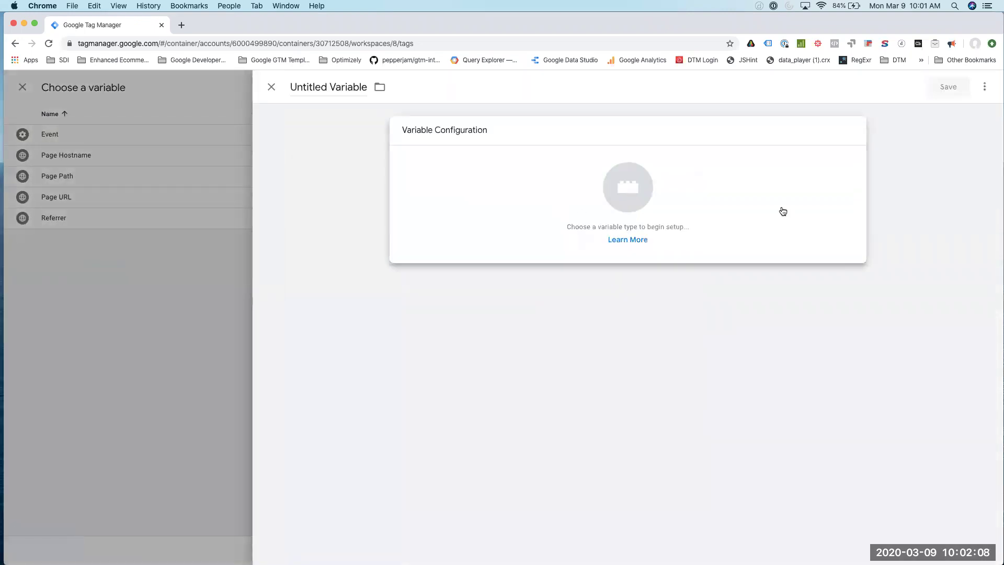
pyautogui.click(782, 212)
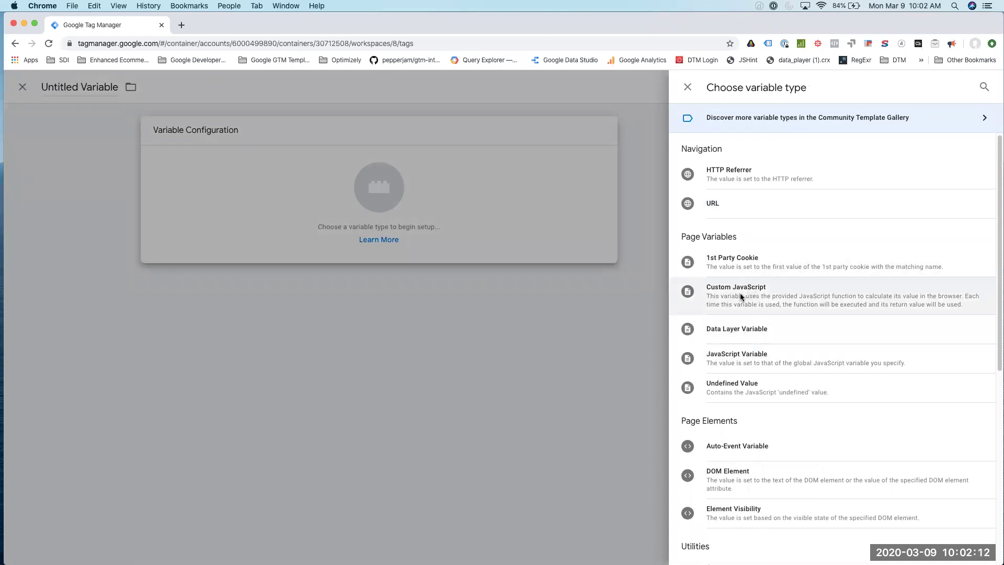
pyautogui.click(739, 296)
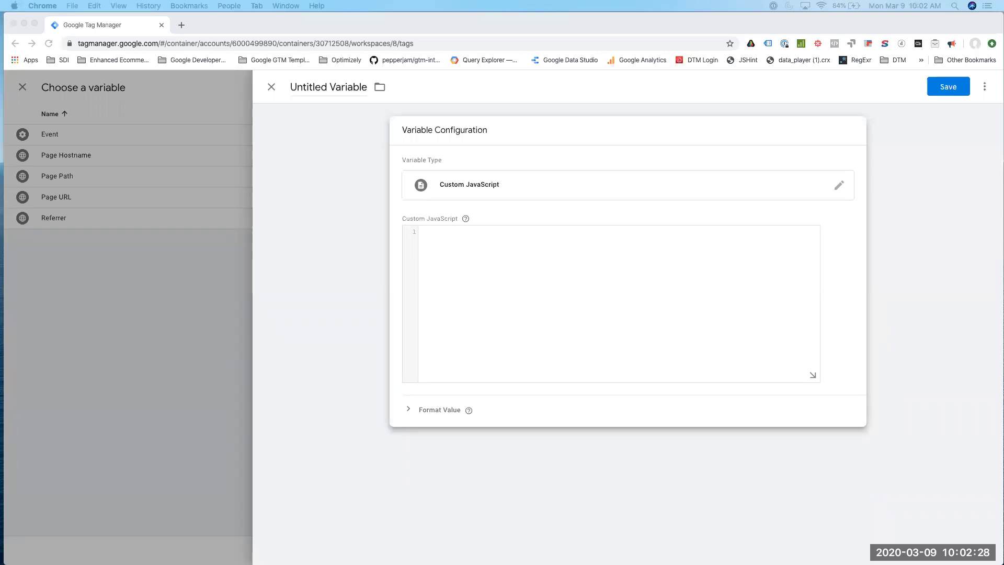
pyautogui.click(538, 294)
pyautogui.press('super+v')
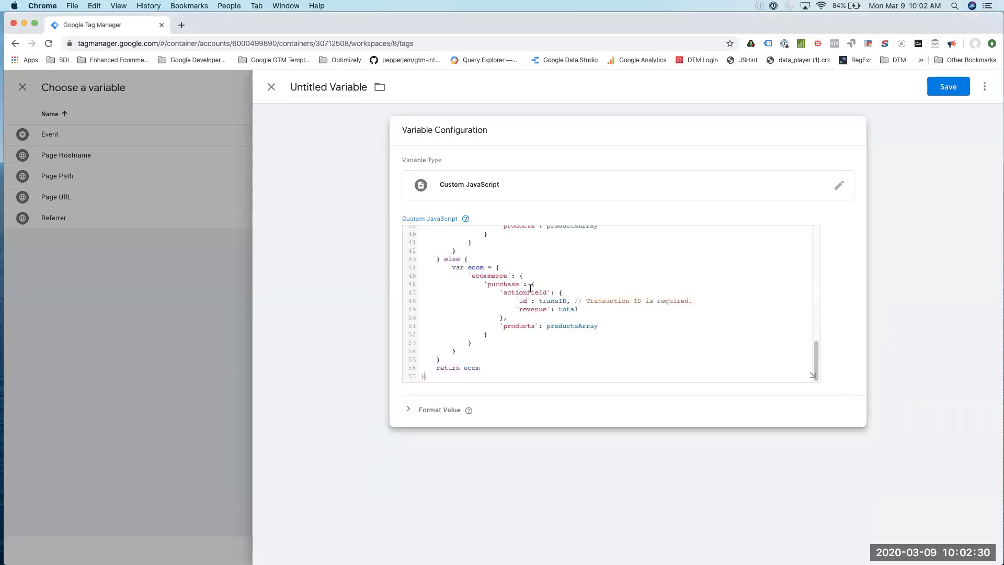
pyautogui.scroll(10, 545, 335)
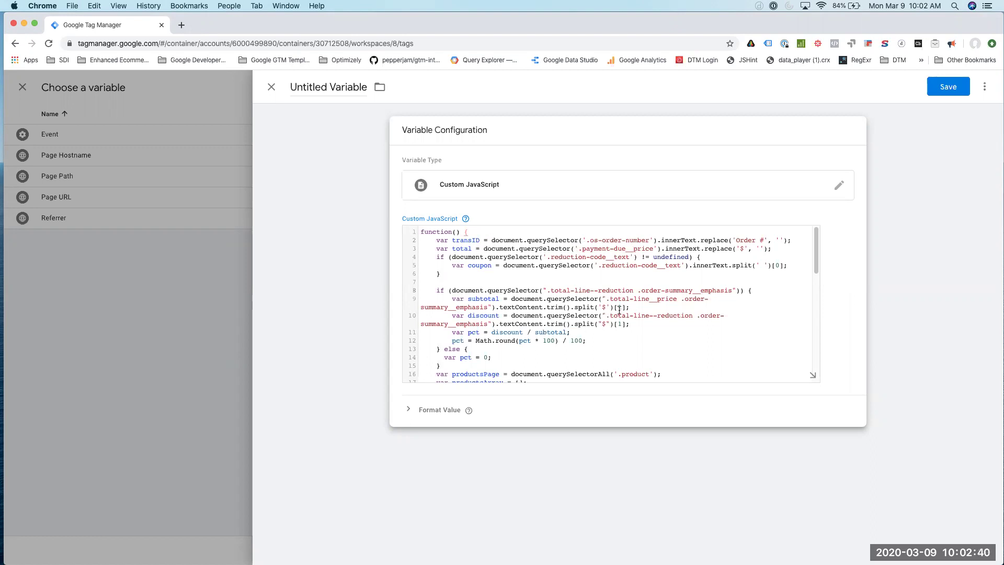
pyautogui.scroll(-5, 586, 288)
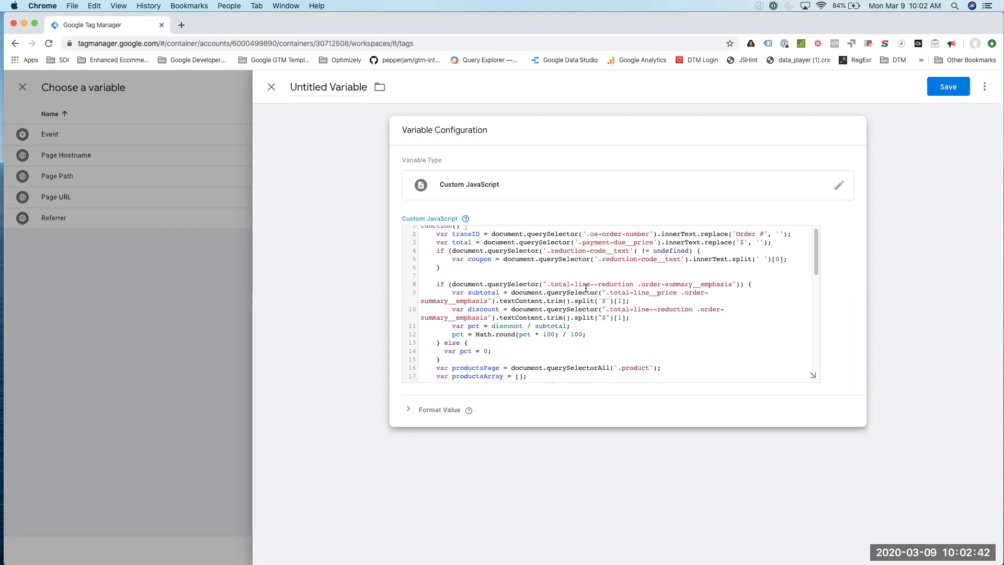
pyautogui.scroll(2, 586, 288)
pyautogui.scroll(-5, 575, 283)
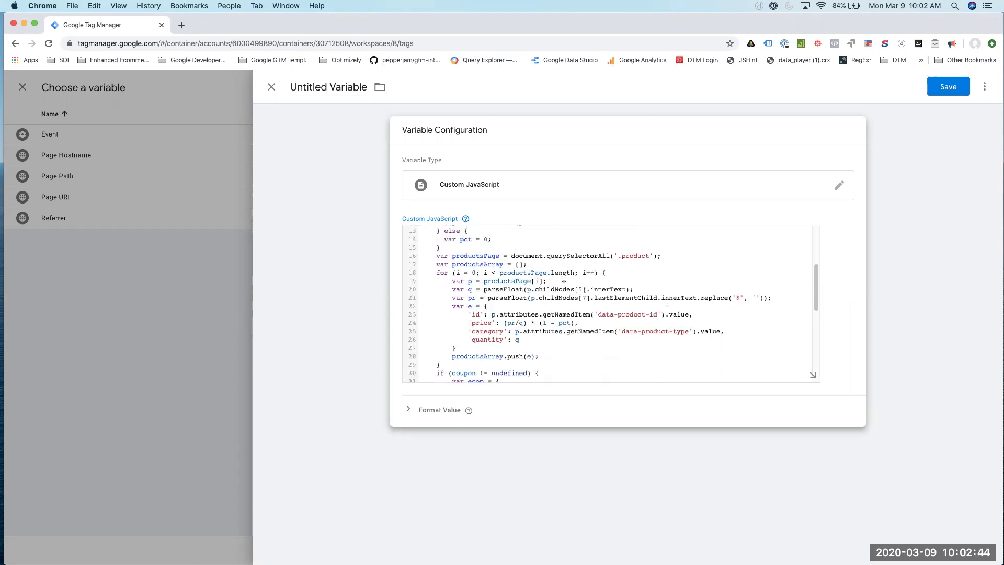
pyautogui.scroll(-1, 500, 283)
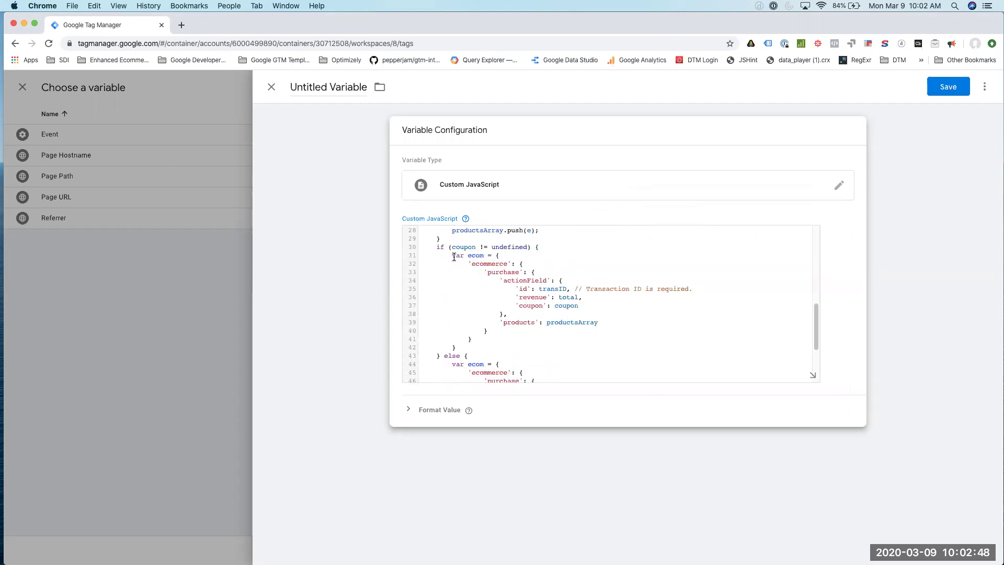
pyautogui.moveTo(454, 256); pyautogui.dragTo(542, 282)
pyautogui.click(542, 281)
pyautogui.scroll(-2, 539, 285)
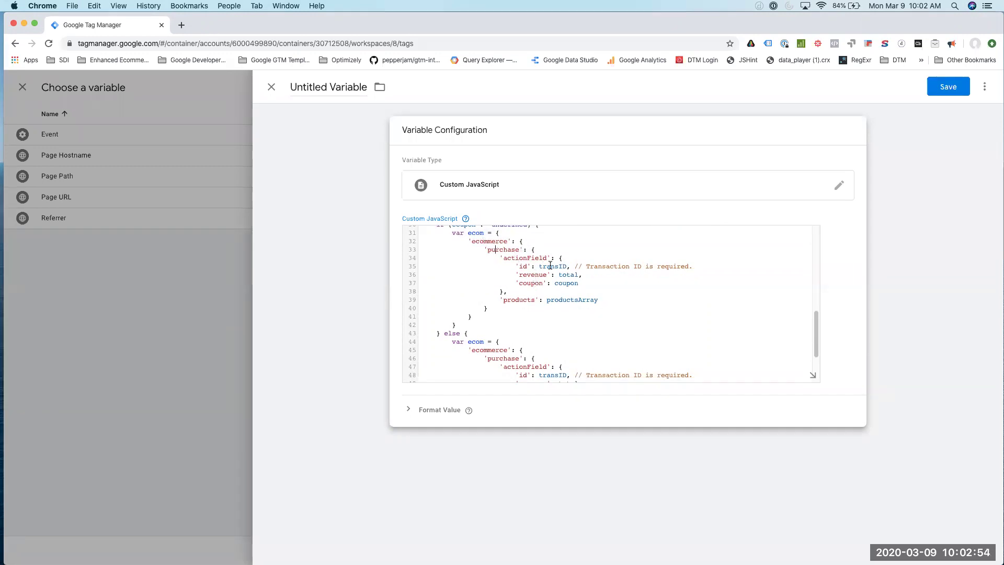
pyautogui.click(523, 268)
pyautogui.scroll(-3, 558, 319)
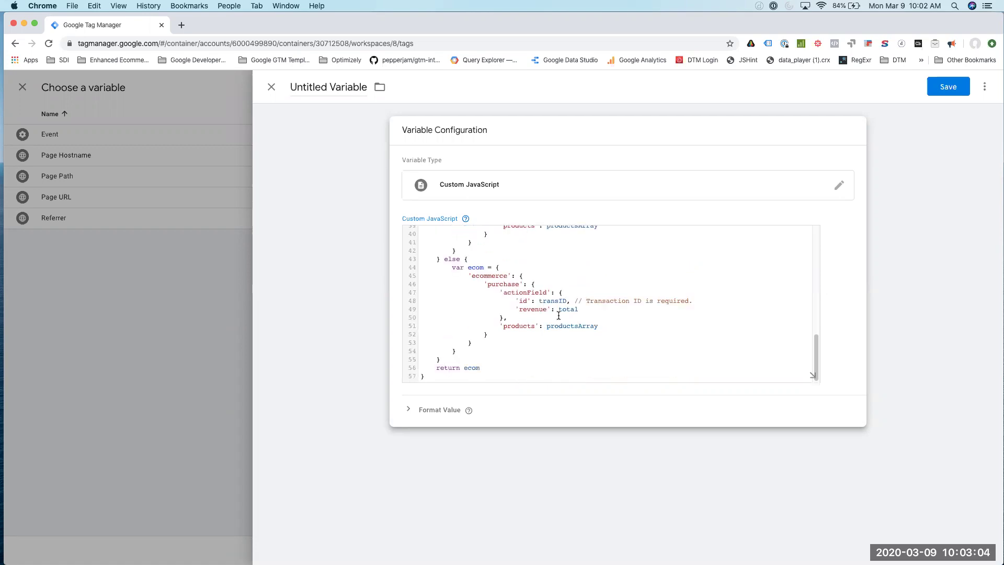
pyautogui.scroll(12, 559, 316)
pyautogui.scroll(-12, 558, 316)
pyautogui.scroll(8, 558, 316)
pyautogui.scroll(-8, 558, 316)
pyautogui.scroll(12, 558, 316)
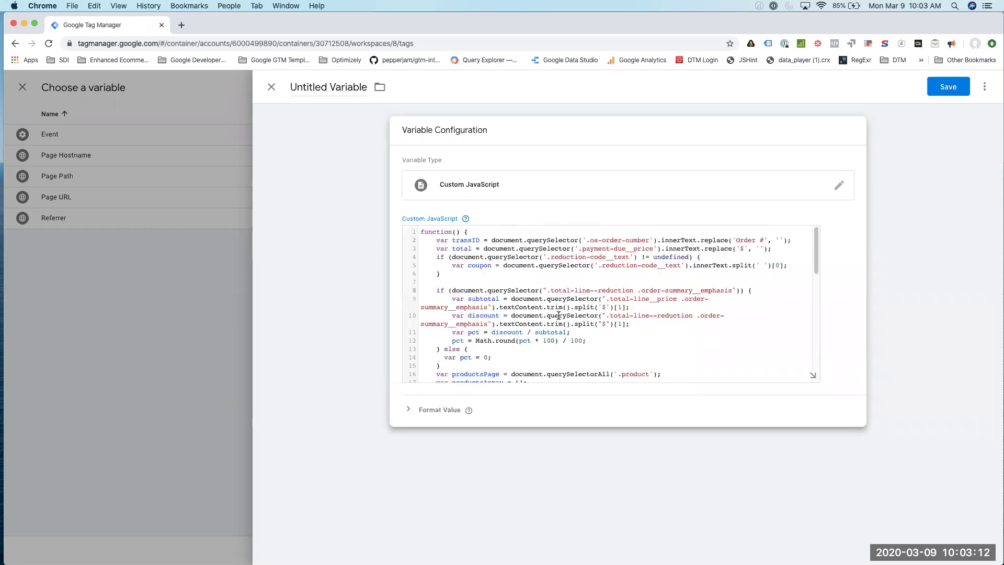
# Step: Rename the variable to Pepper_Ecom and save it into the conversion tag
pyautogui.click(342, 86)
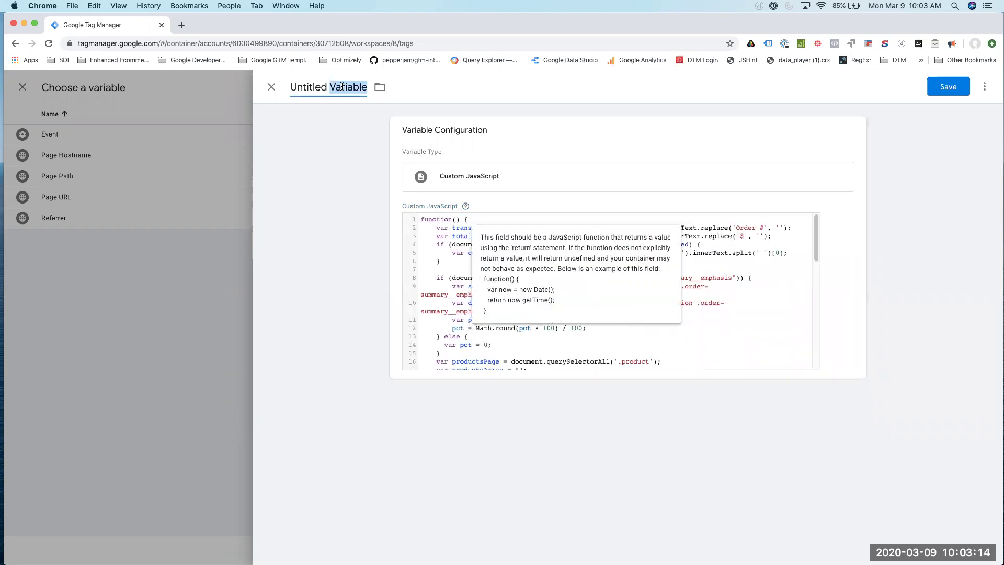
pyautogui.press('BackSpace')
pyautogui.write('P')
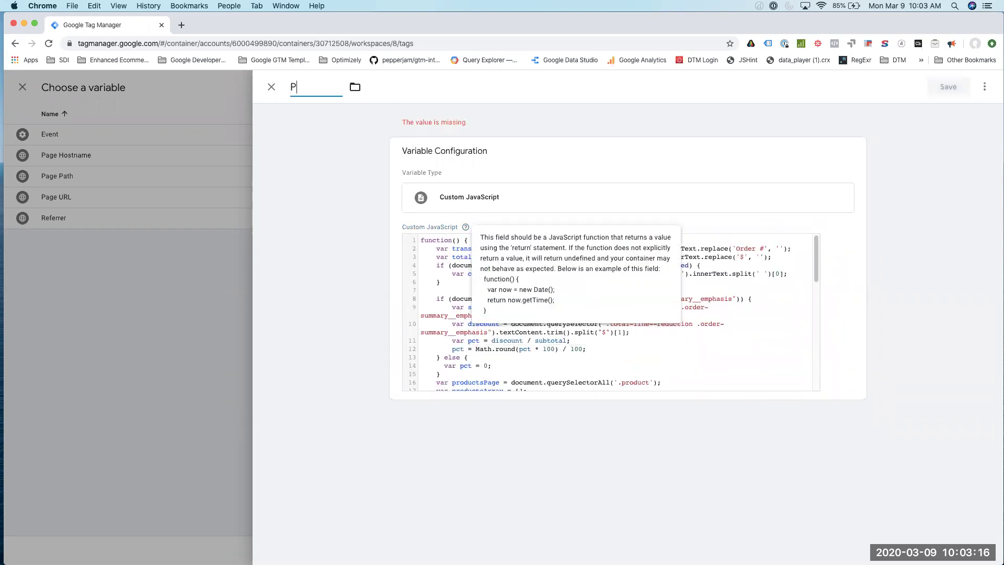
pyautogui.write('epper_')
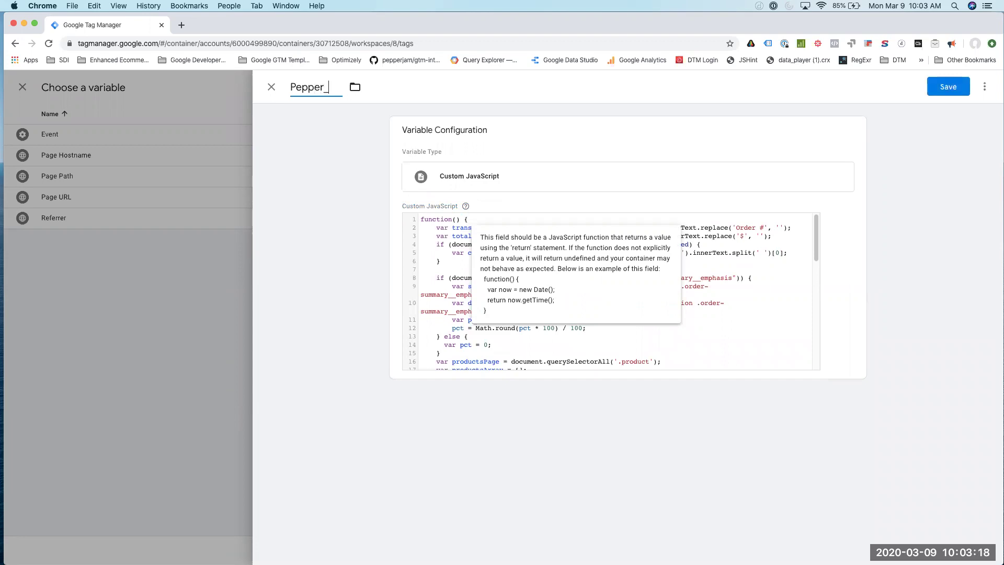
pyautogui.write('Ecom')
pyautogui.click(954, 88)
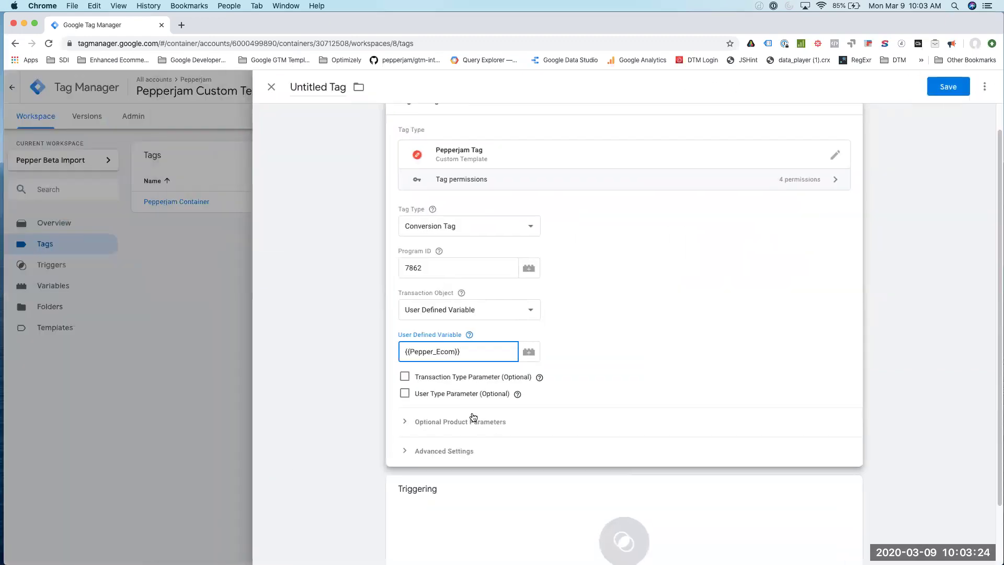
# Step: Expand Optional Product Parameters and tick Item Category and Transaction/Item Coupon
pyautogui.scroll(-2, 487, 426)
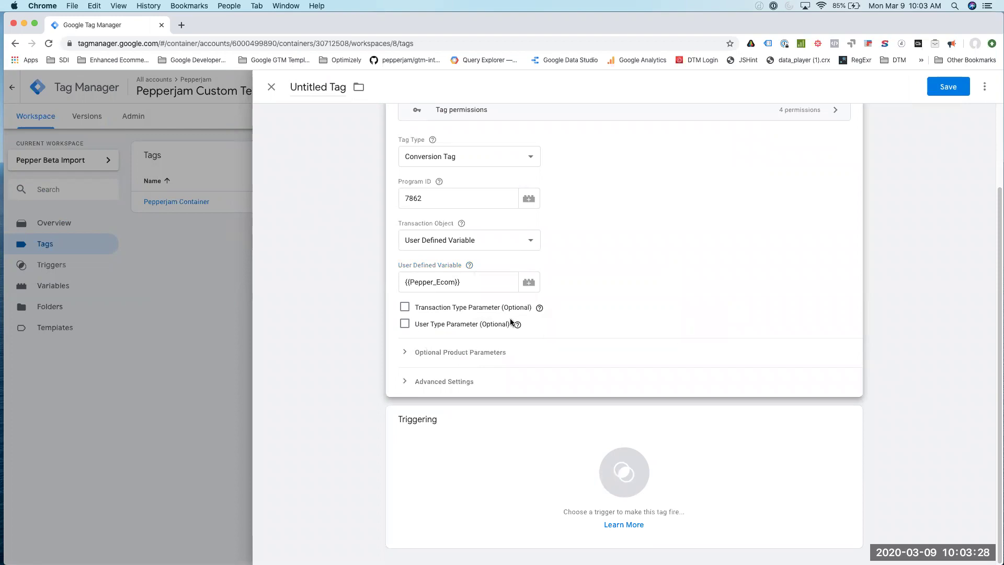
pyautogui.click(409, 354)
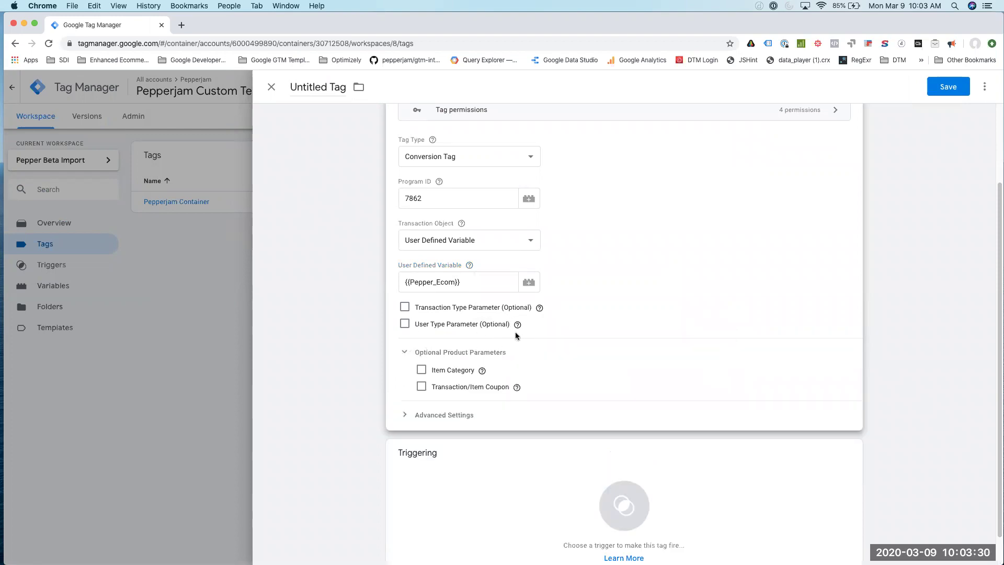
pyautogui.scroll(-1, 470, 340)
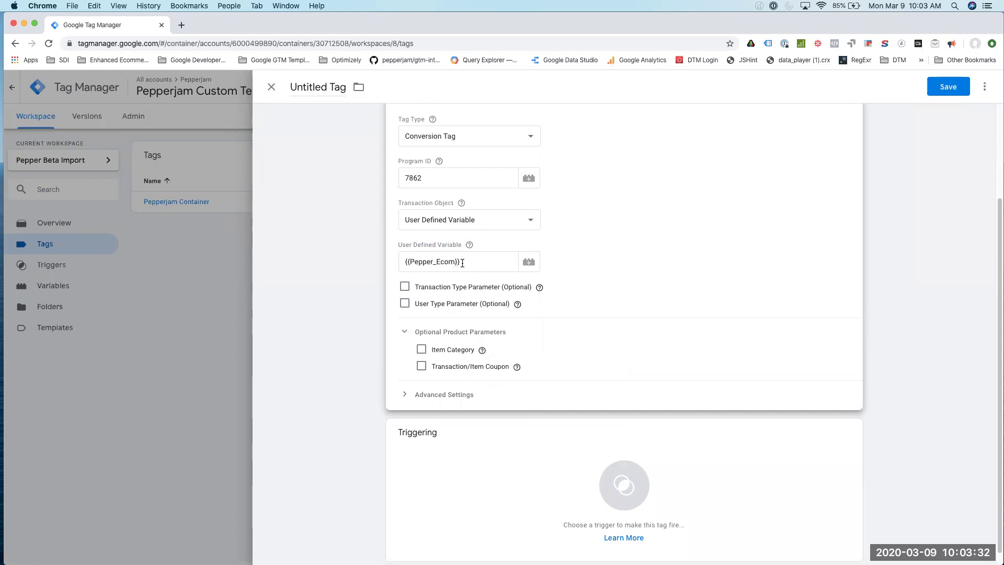
pyautogui.click(455, 263)
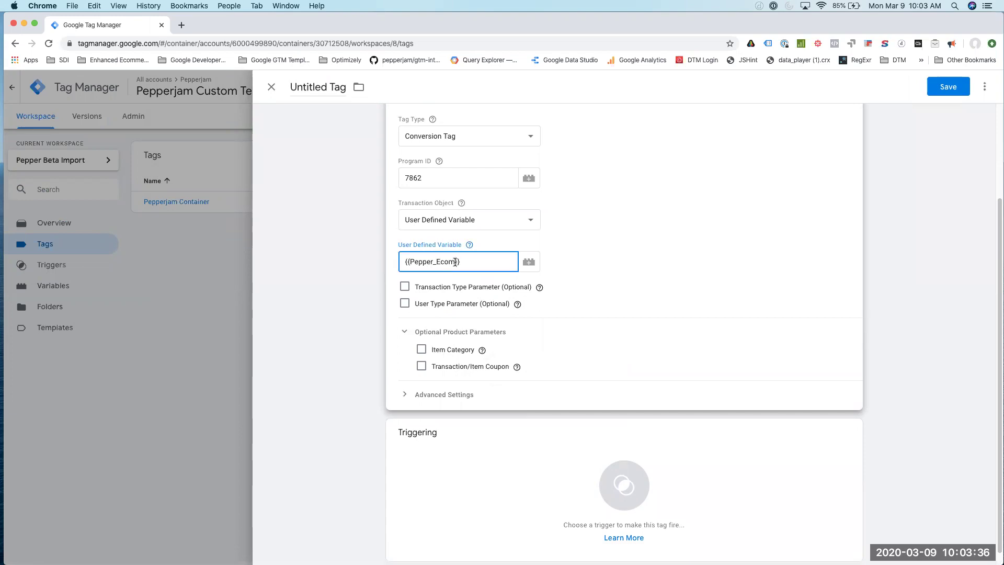
pyautogui.click(484, 378)
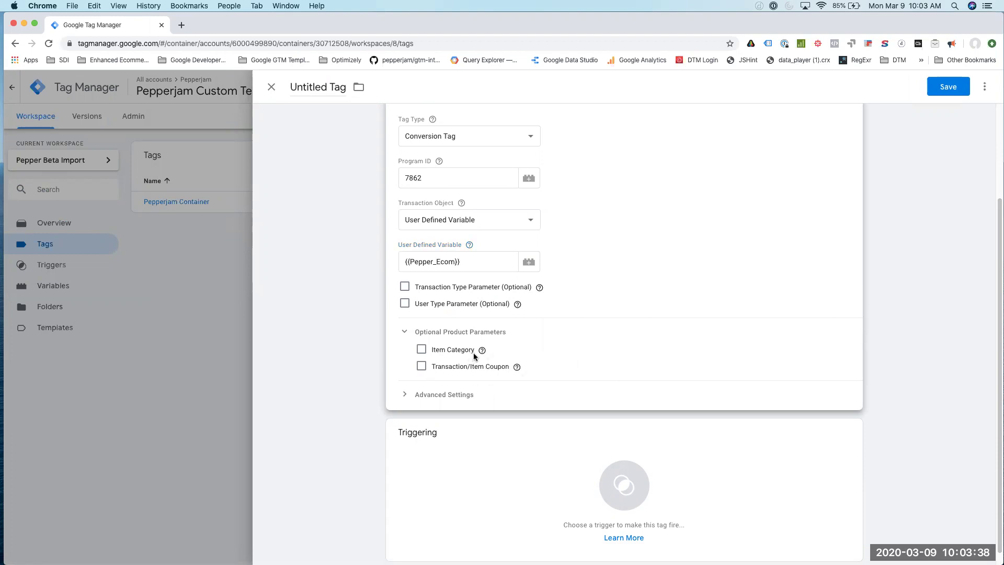
pyautogui.moveTo(480, 354)
pyautogui.click(422, 350)
pyautogui.click(422, 366)
# Step: Enable the Transaction Type Parameter set to 'sale', leaving User Type unticked
pyautogui.click(405, 287)
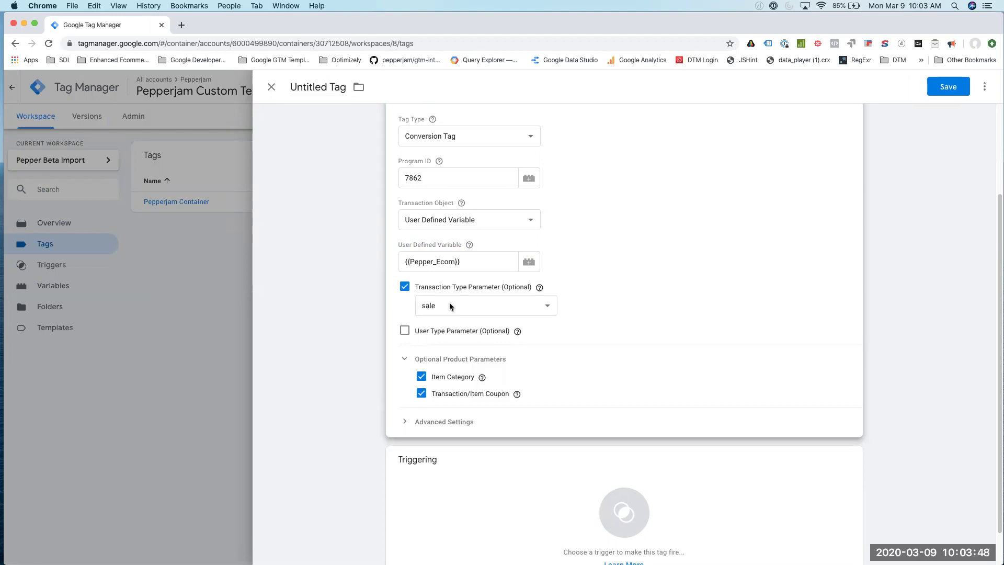
pyautogui.click(449, 306)
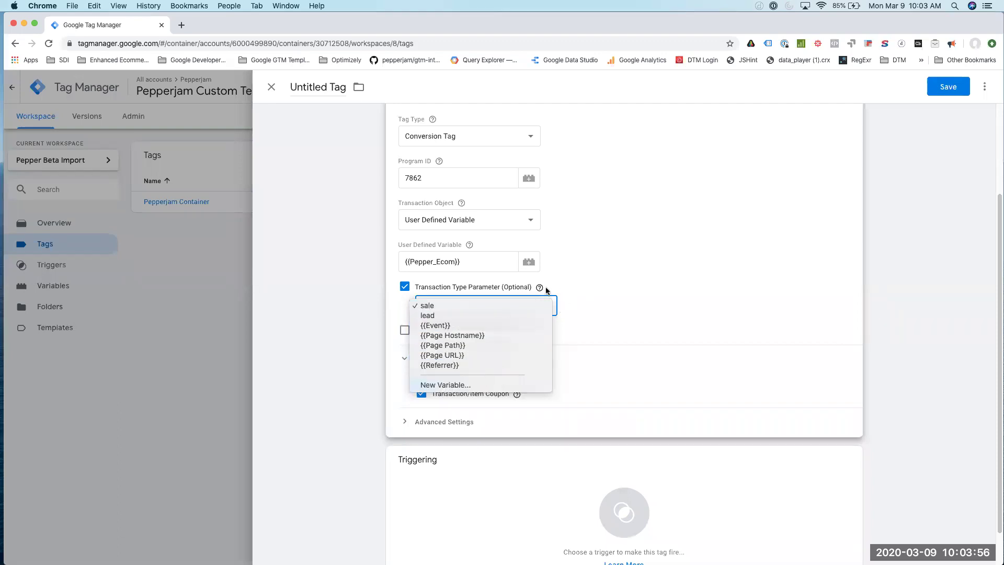
pyautogui.click(584, 282)
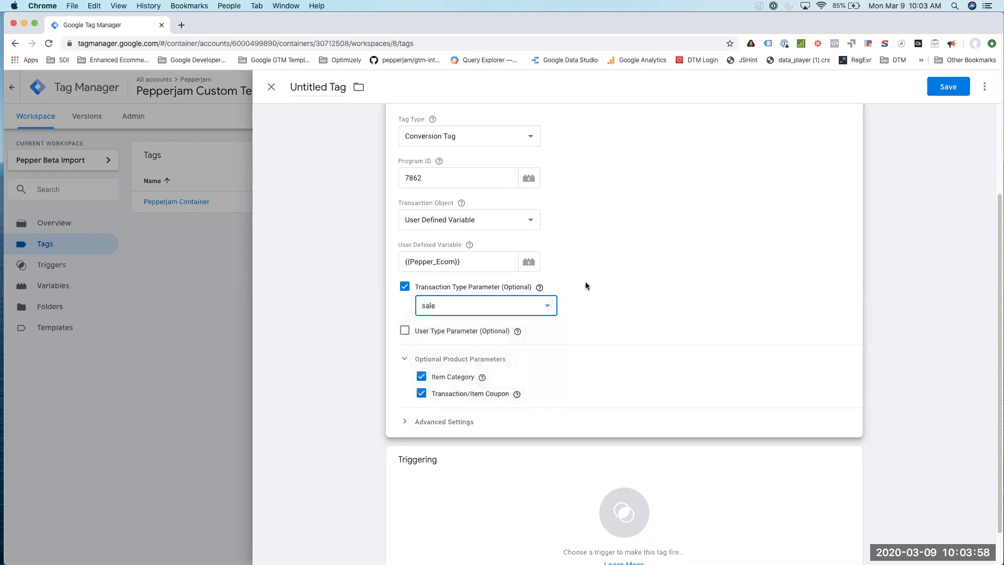
pyautogui.moveTo(539, 289)
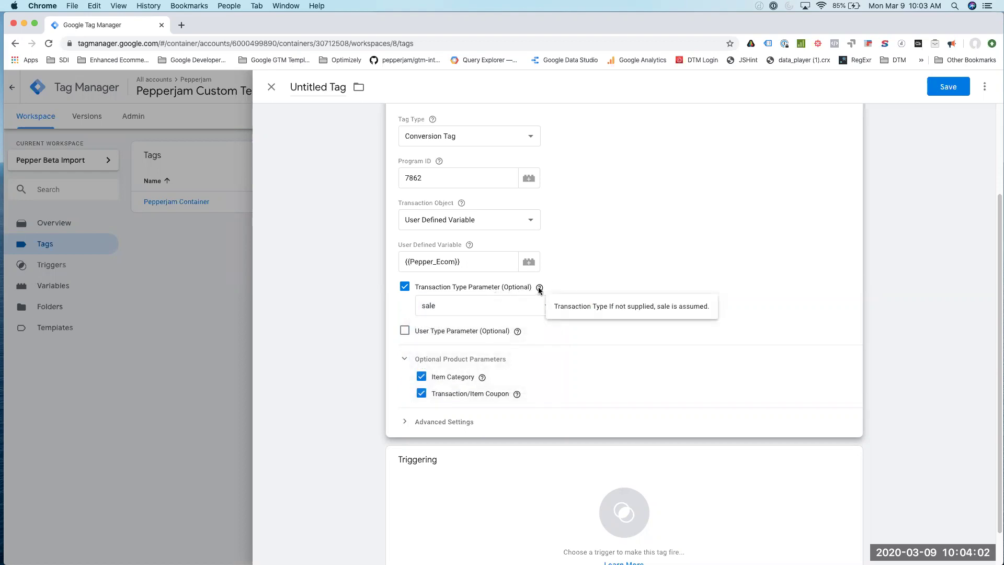
pyautogui.click(495, 305)
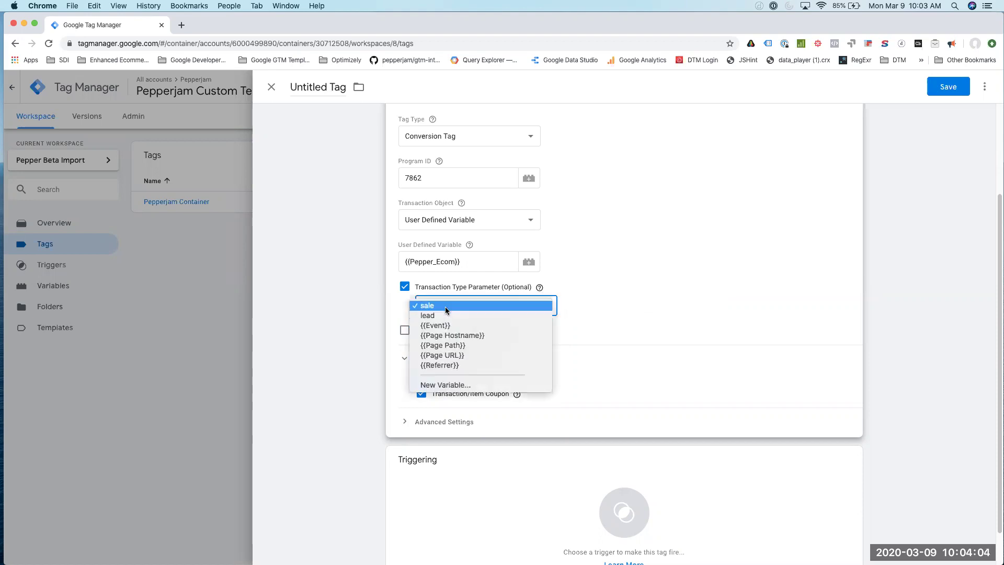
pyautogui.click(445, 308)
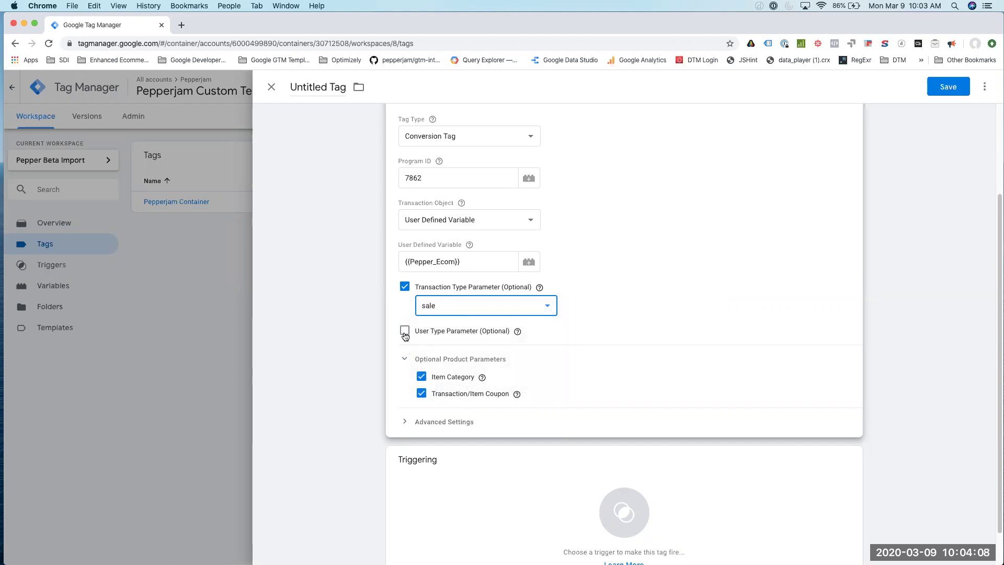
pyautogui.click(539, 336)
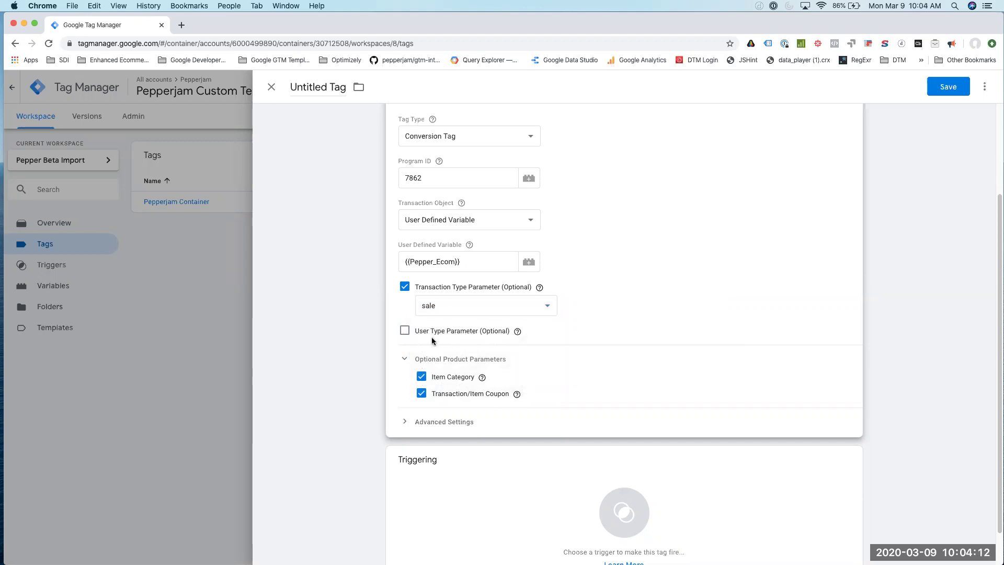
pyautogui.moveTo(517, 332)
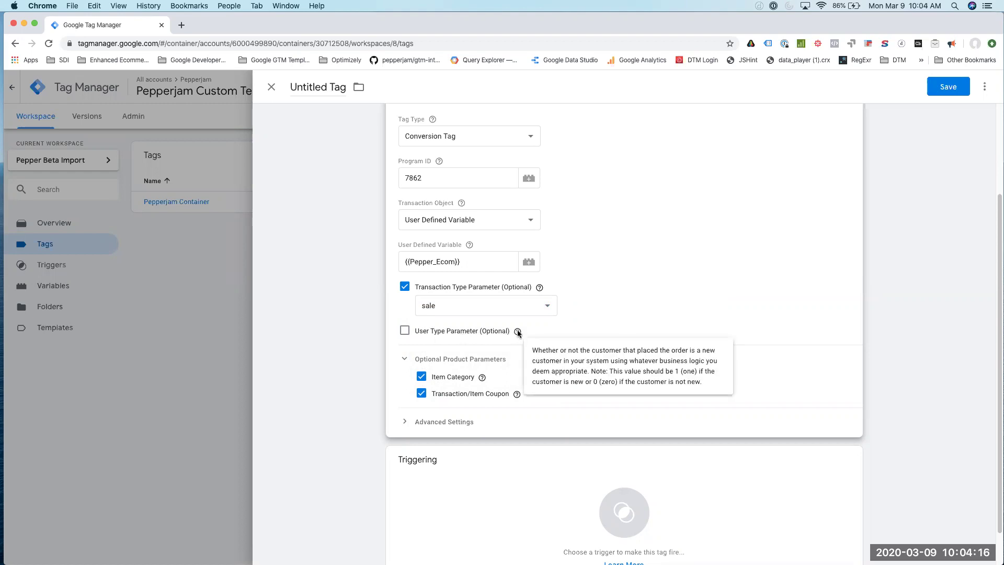
pyautogui.click(405, 331)
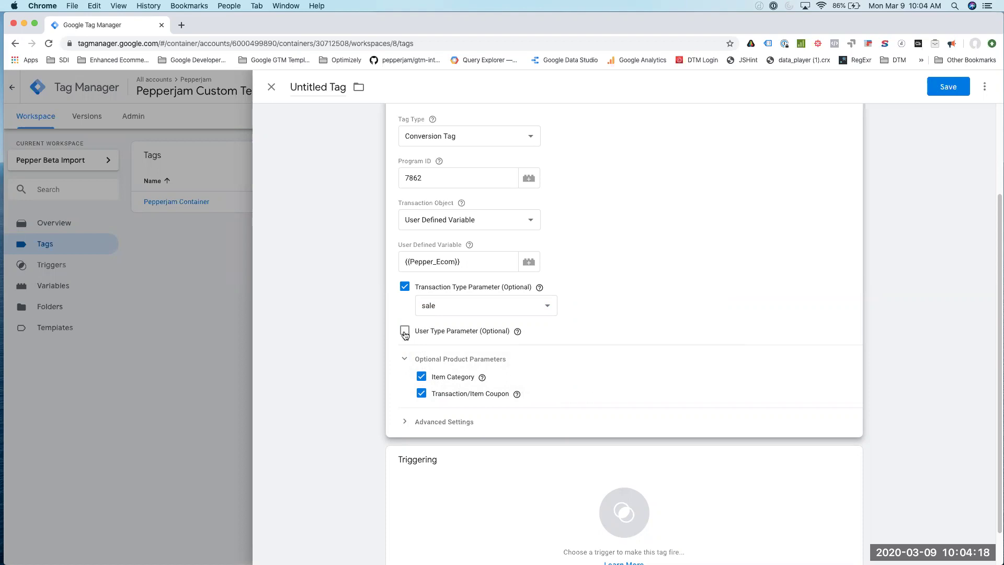
pyautogui.click(431, 349)
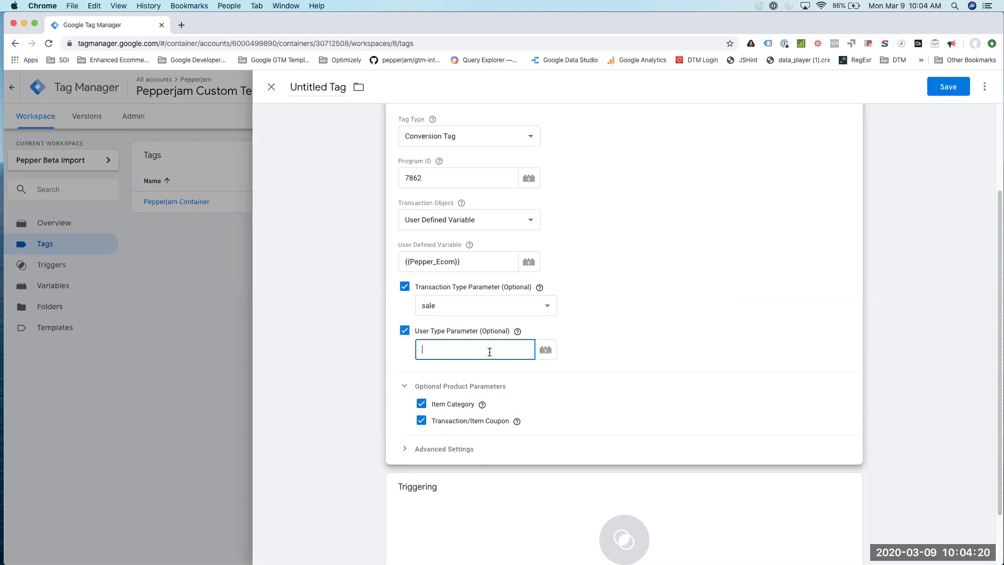
pyautogui.click(406, 332)
# Step: Create a Page View trigger firing on some page views where Page Path contains 'thank-you'
pyautogui.click(538, 475)
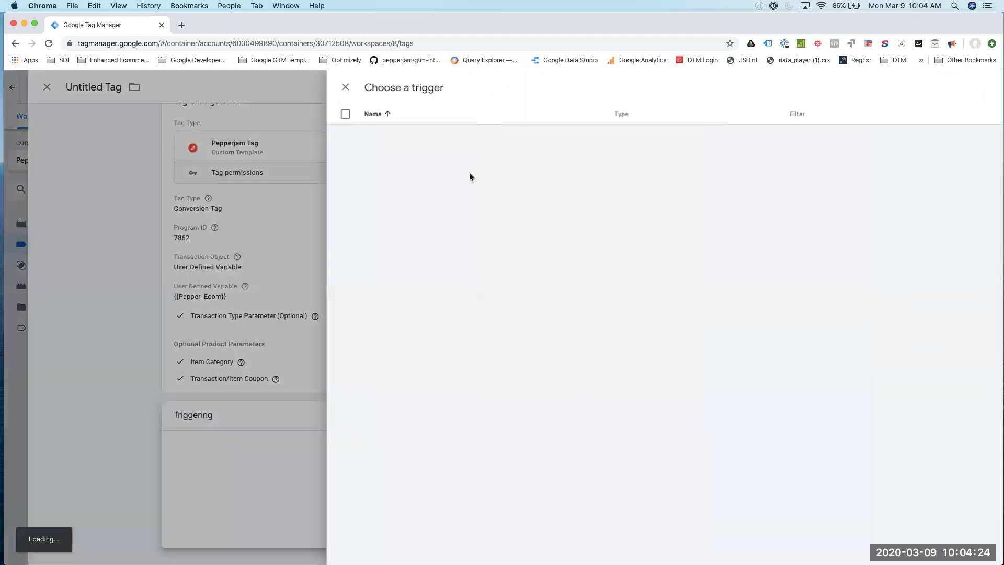
pyautogui.click(981, 87)
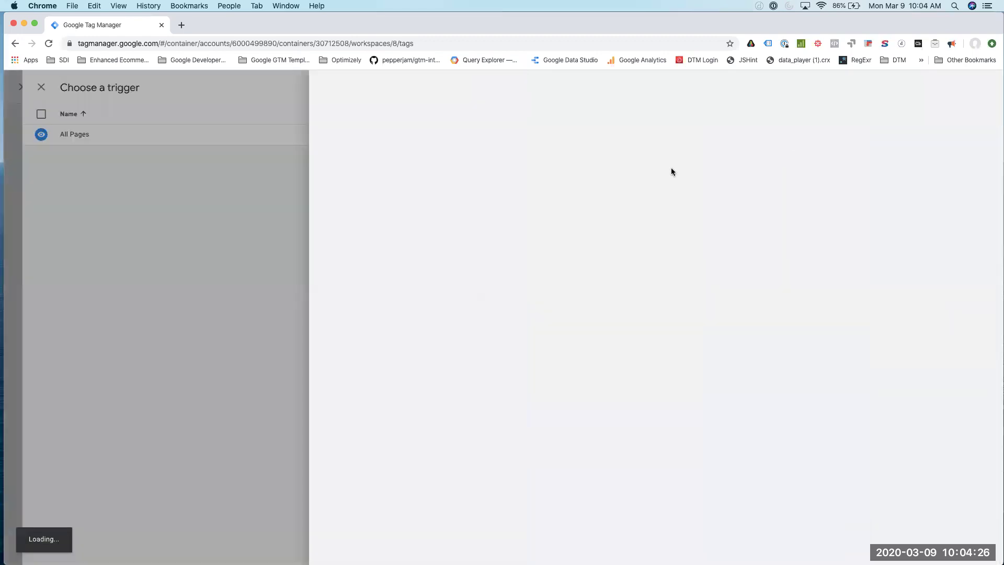
pyautogui.click(468, 166)
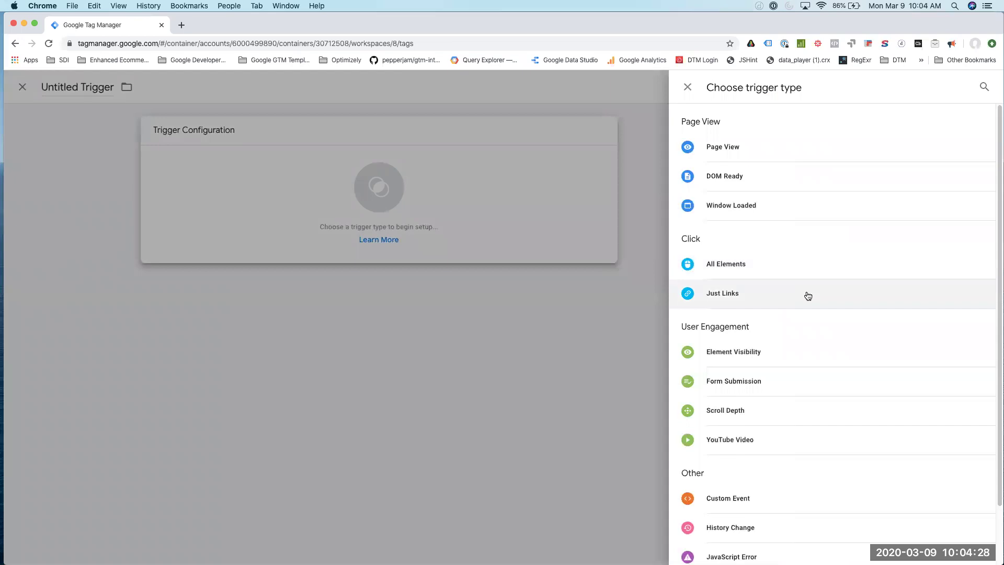
pyautogui.click(777, 152)
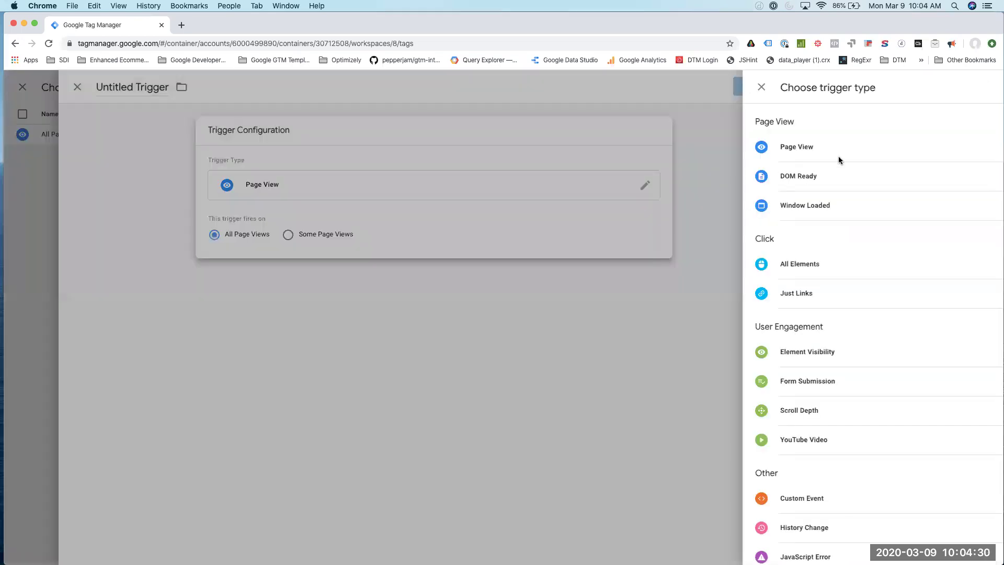
pyautogui.click(482, 234)
pyautogui.click(482, 275)
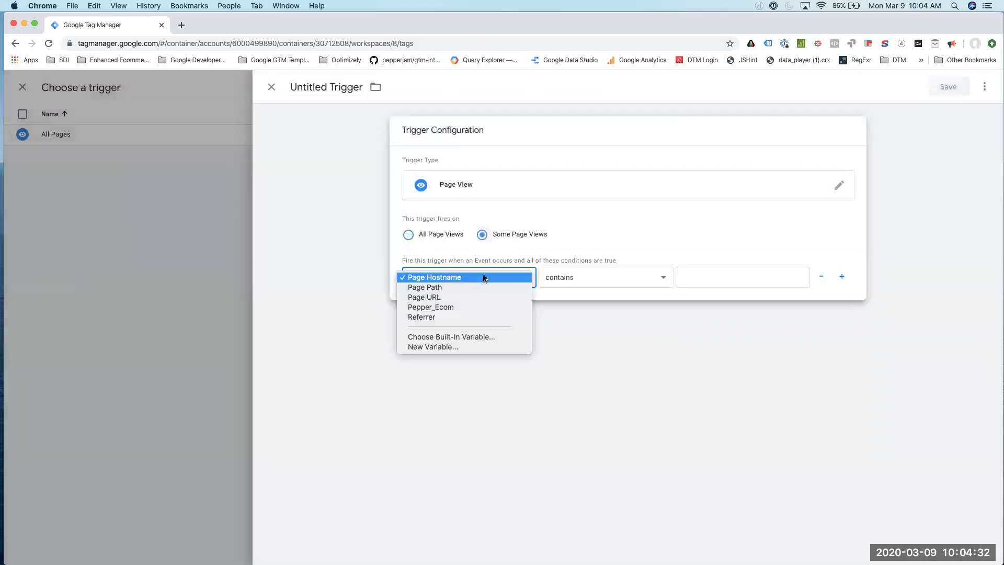
pyautogui.click(485, 289)
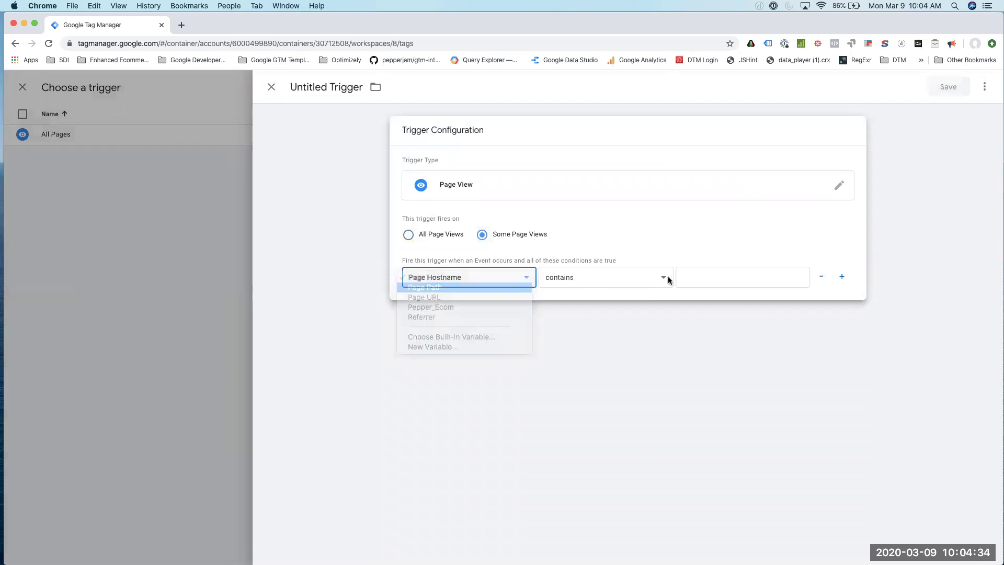
pyautogui.click(740, 277)
pyautogui.write('than')
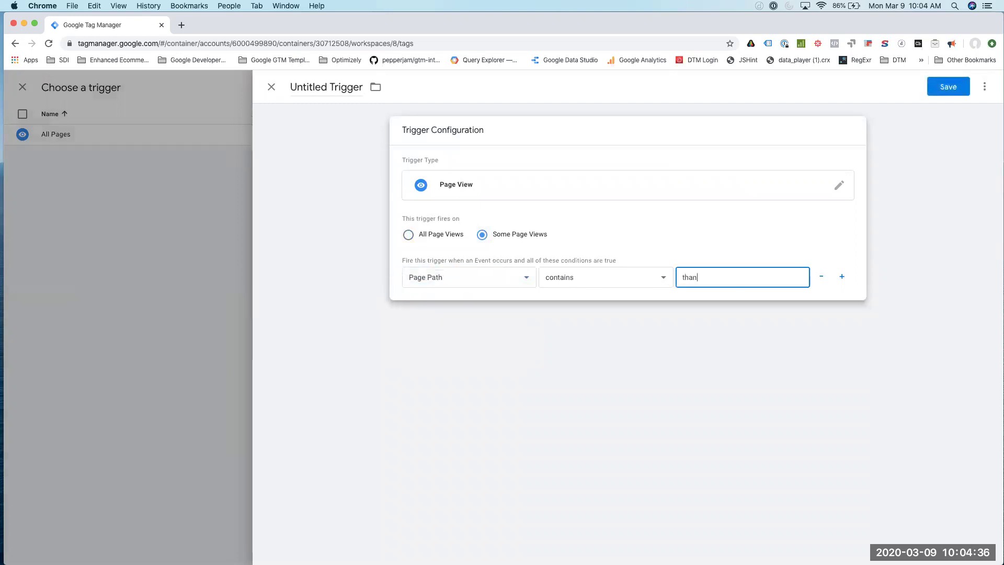
pyautogui.write('k')
pyautogui.write('_you')
pyautogui.press('BackSpace')
pyautogui.write('-you')
# Step: Name the trigger 'Thank You' and save it
pyautogui.click(306, 90)
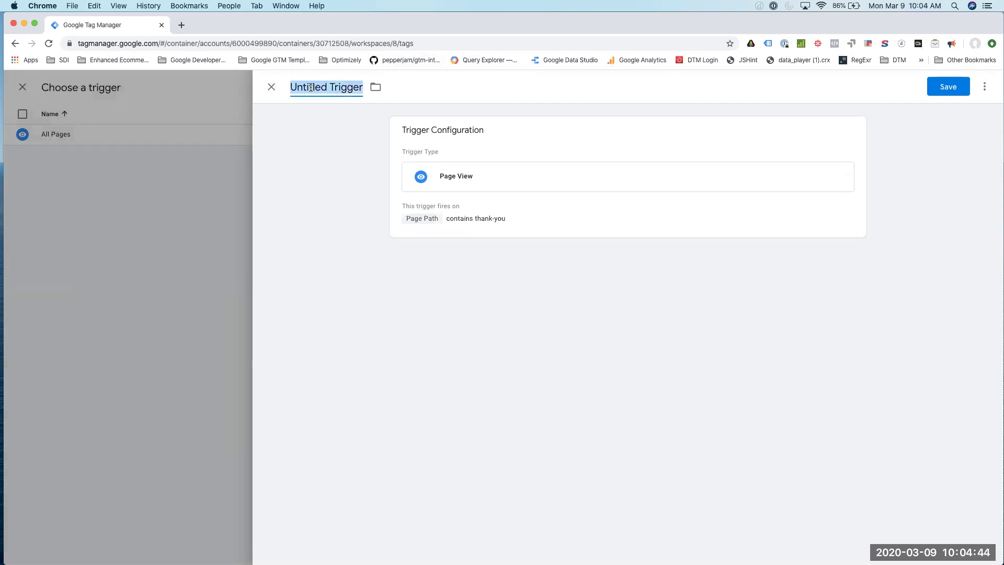
pyautogui.write('tan')
pyautogui.press('BackSpace')
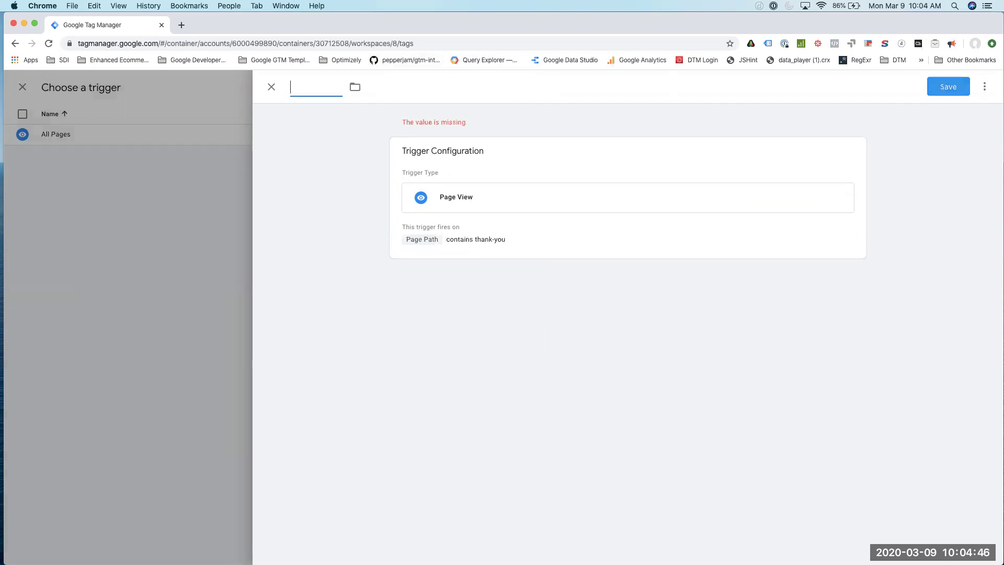
pyautogui.write('Thank Y')
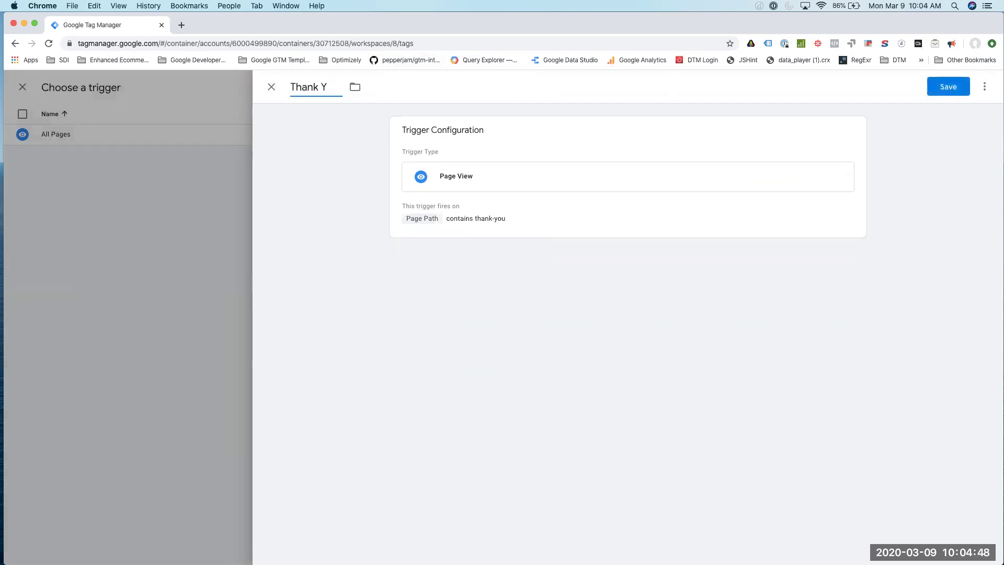
pyautogui.write('ou')
pyautogui.click(930, 93)
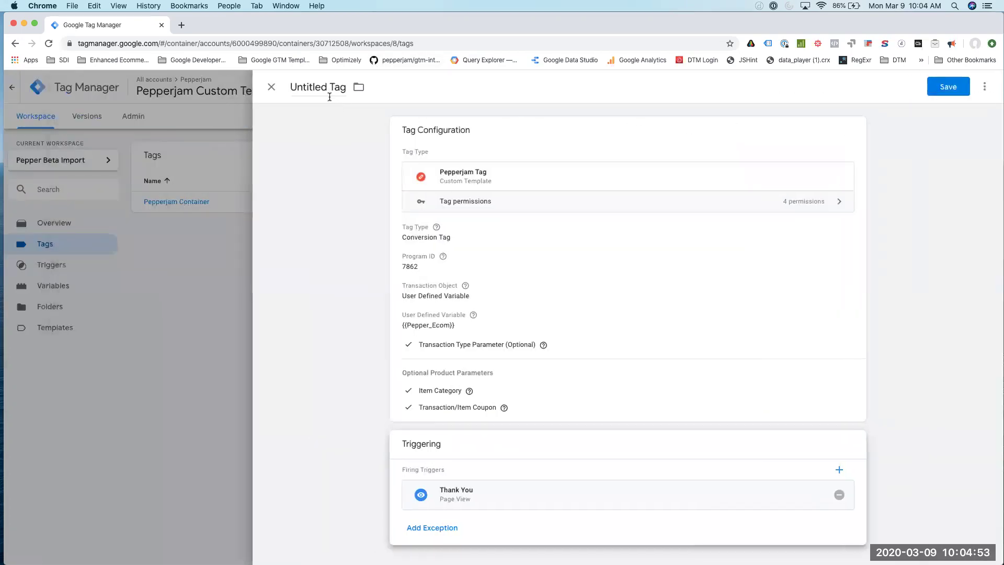
# Step: Rename the untitled tag to 'Pepperjam Conversion' and save it
pyautogui.click(330, 97)
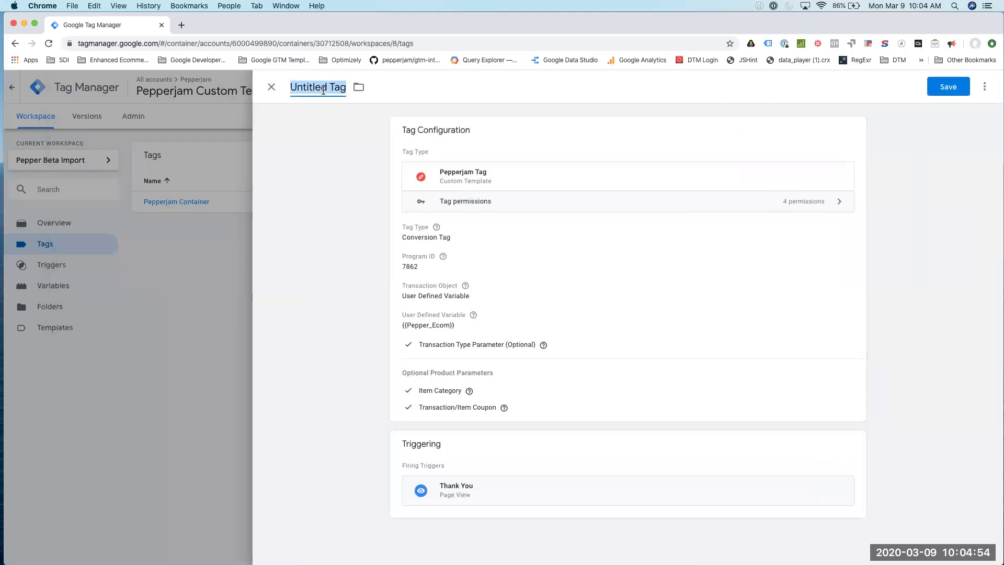
pyautogui.write('Pepperjam Conversion')
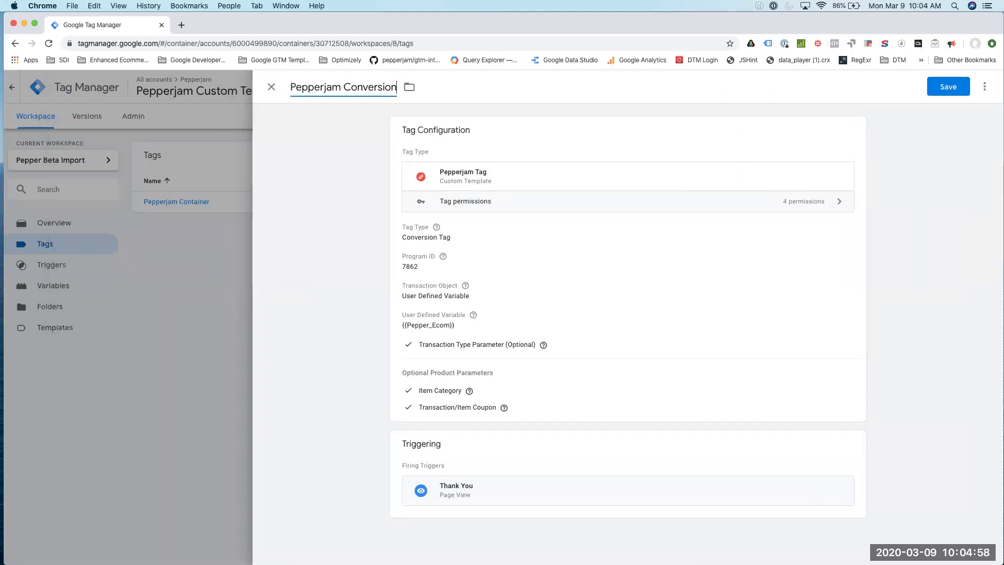
pyautogui.click(938, 90)
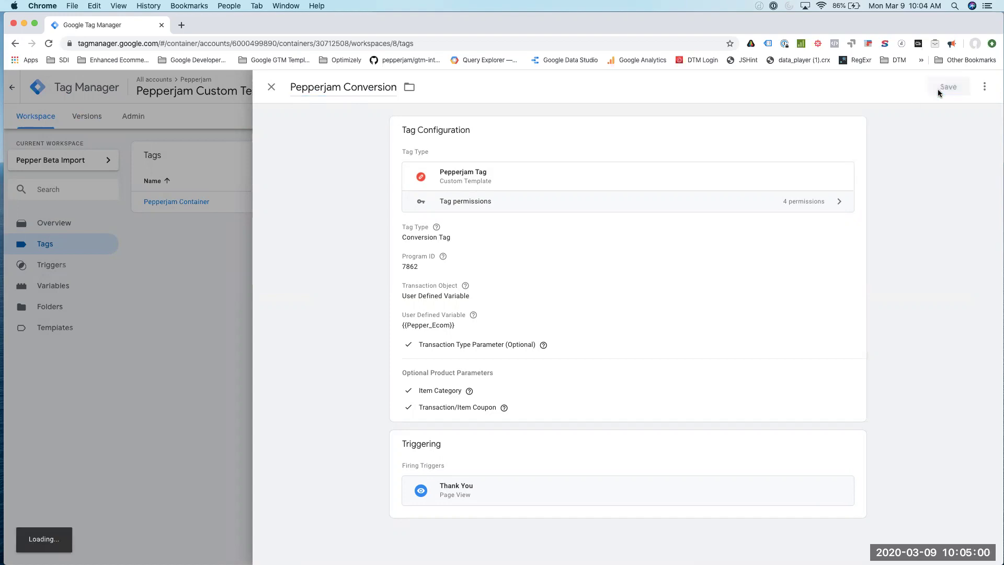